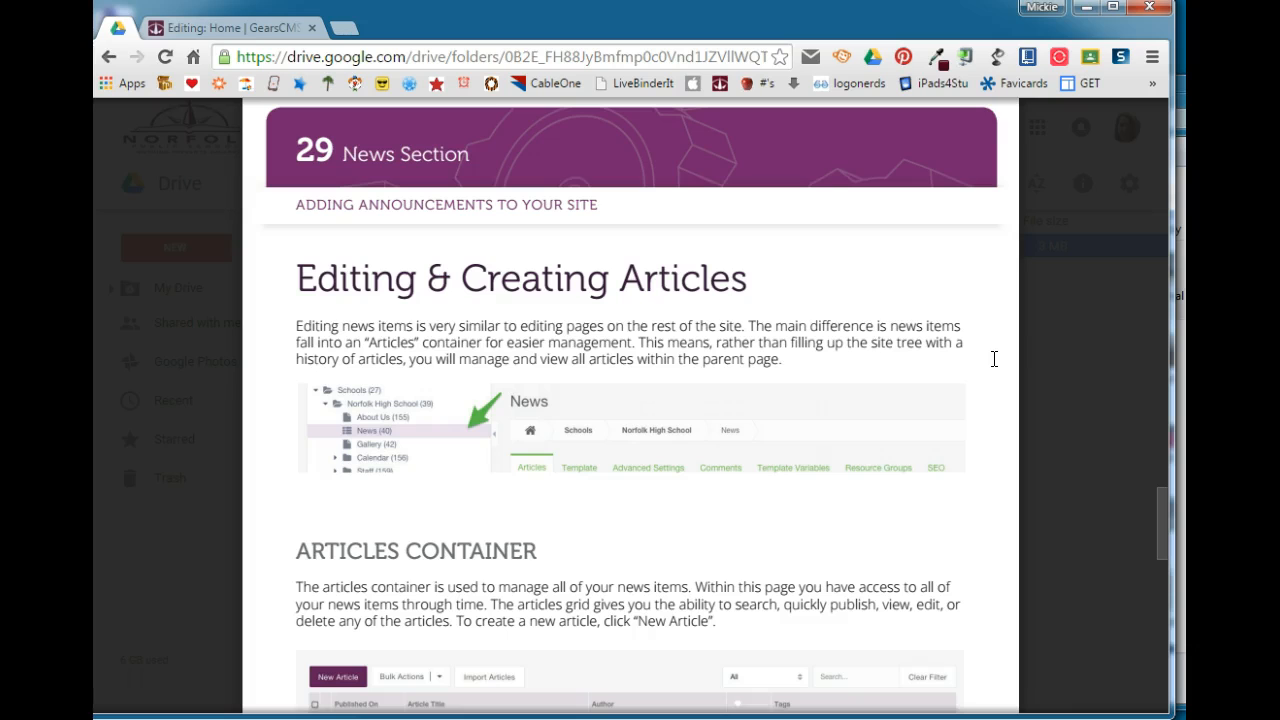
# Step: Switch from the admin manual to GearsCMS and open the News container under Norfolk High School
pyautogui.scroll(-15, 994, 358)
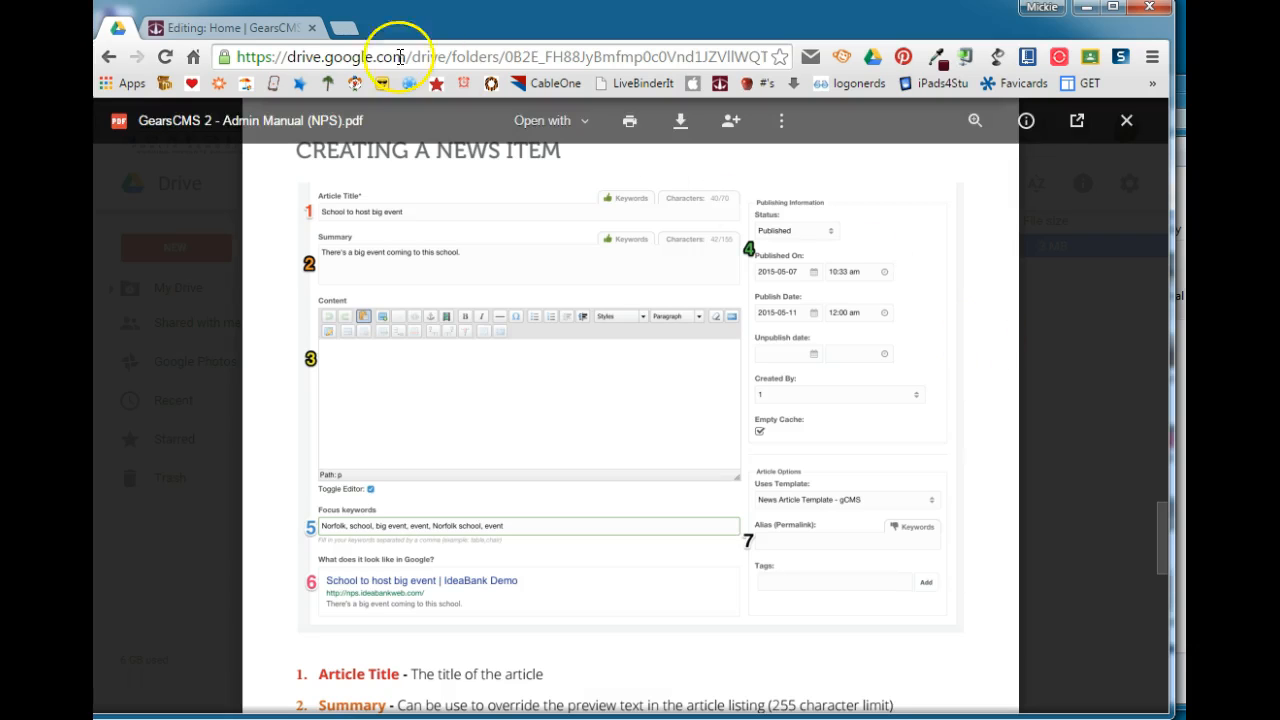
pyautogui.click(262, 30)
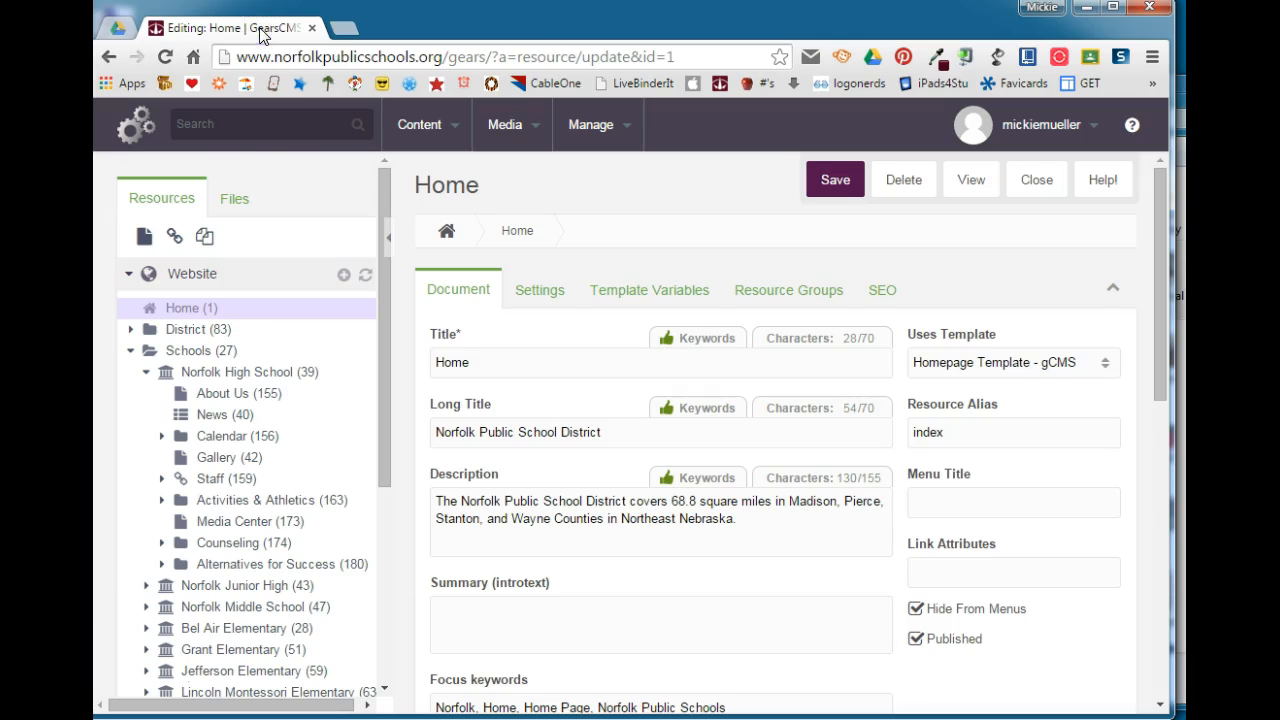
pyautogui.click(201, 372)
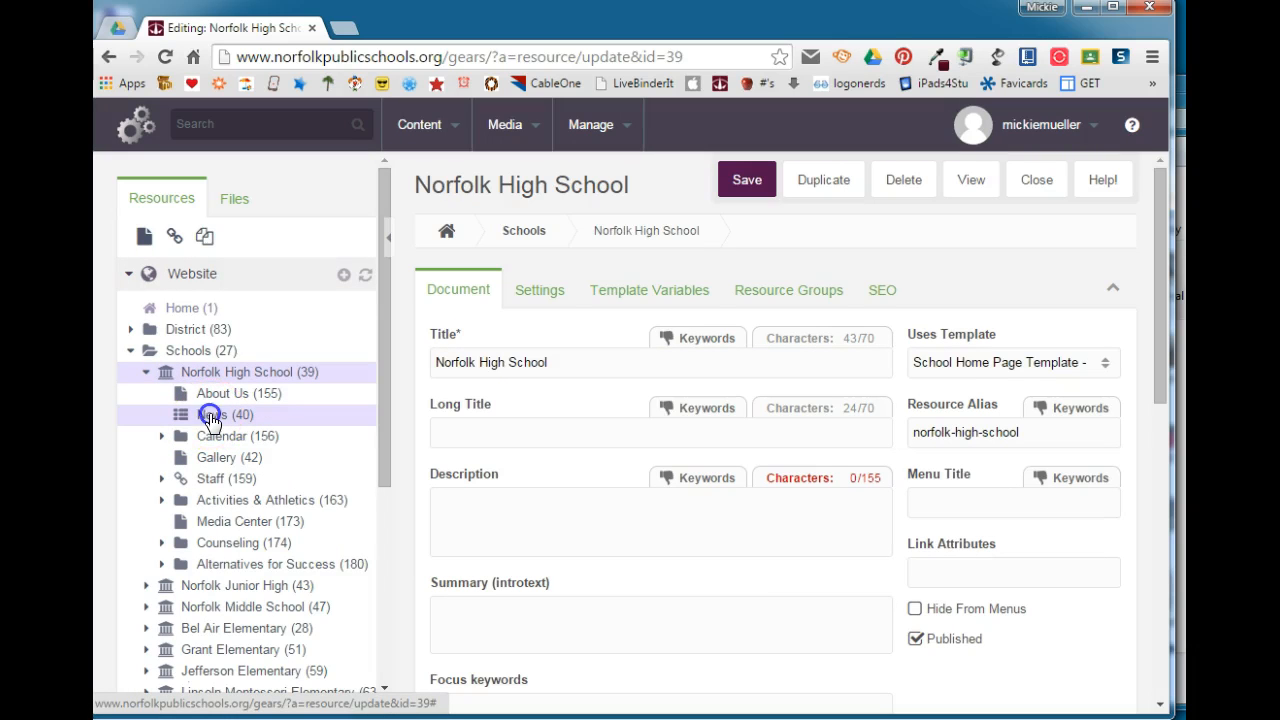
pyautogui.click(209, 414)
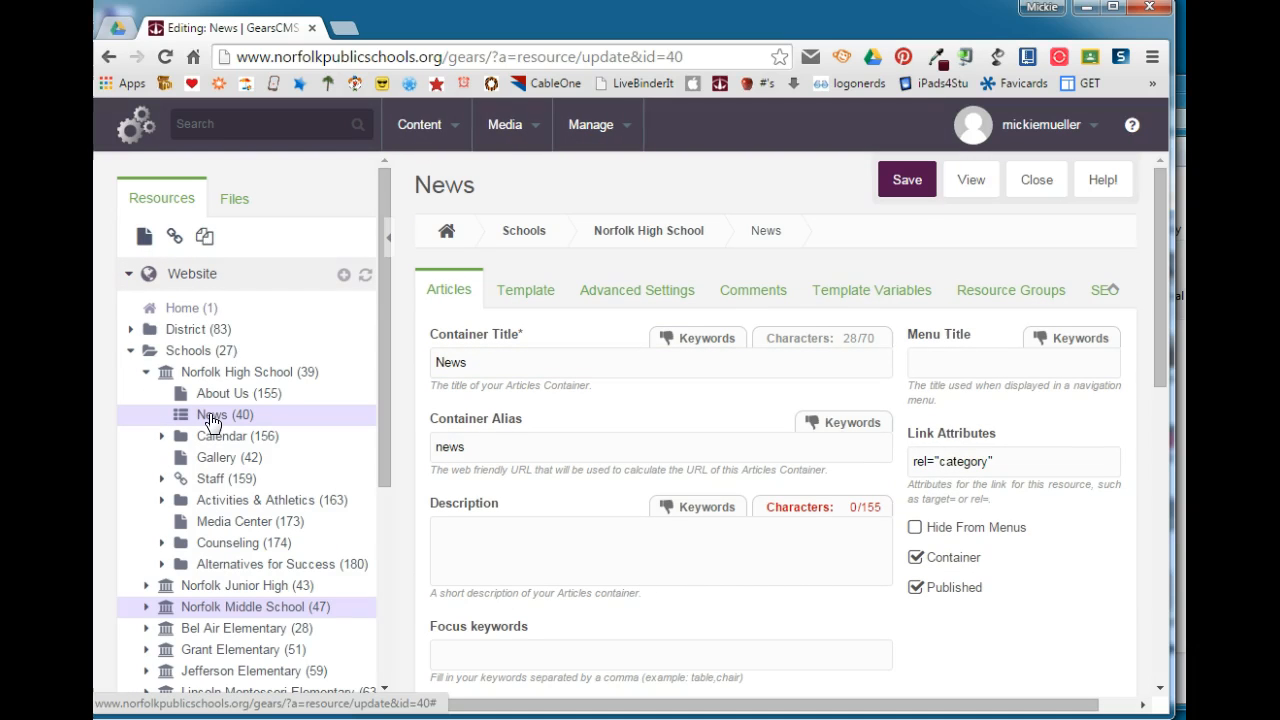
# Step: Collapse the resource tree and create a new article in the Norfolk High School News container
pyautogui.click(388, 245)
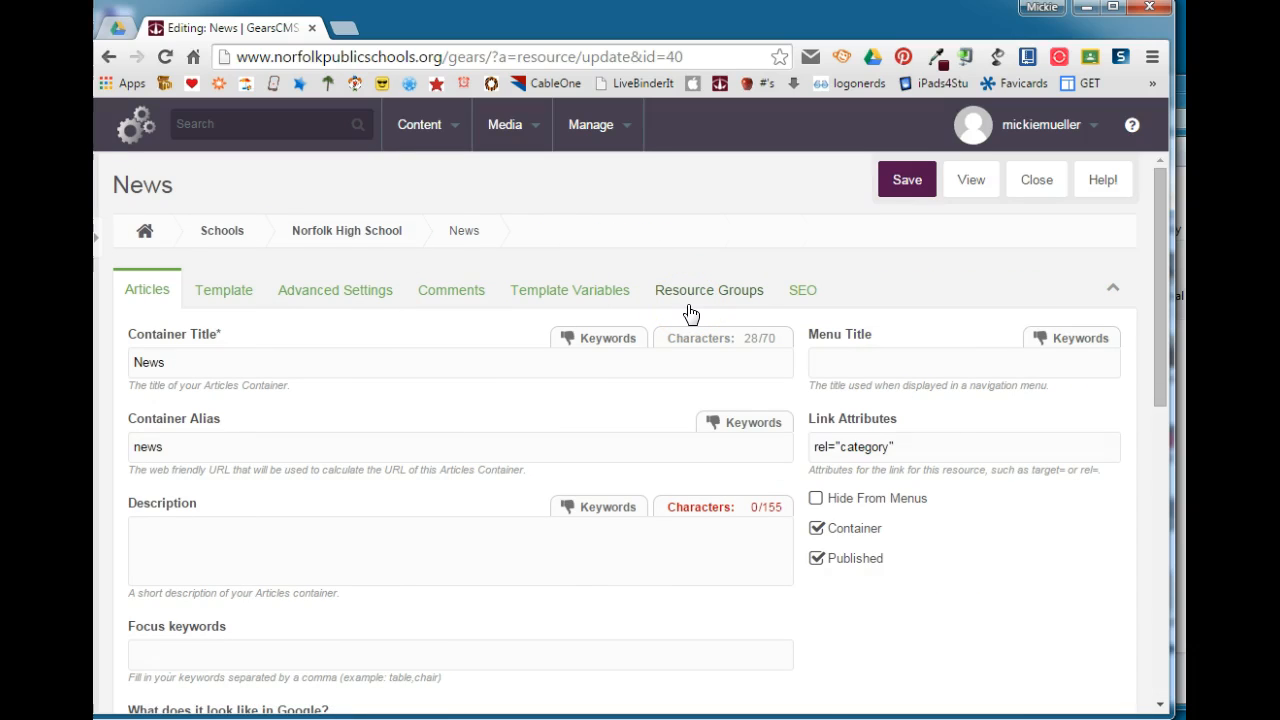
pyautogui.moveTo(1157, 294); pyautogui.dragTo(1180, 567)
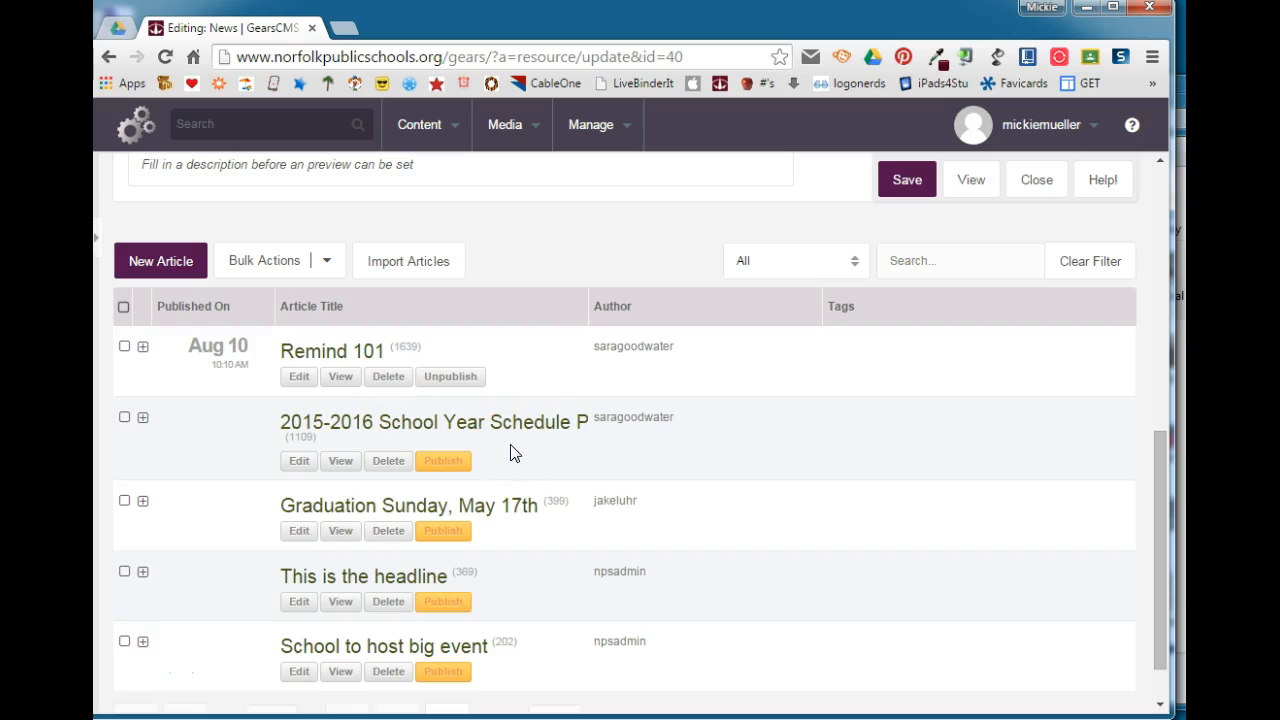
pyautogui.click(157, 265)
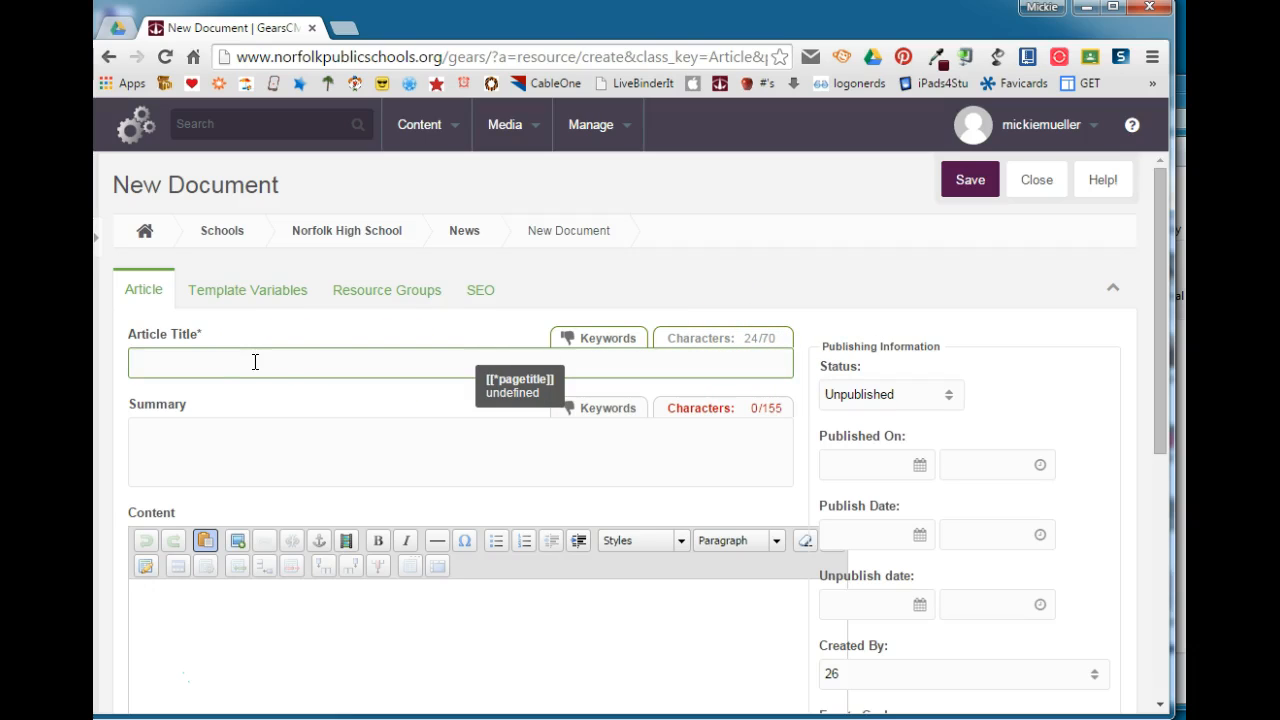
# Step: Enter the article title "School to Host Big Event" and the summary "There is a big event coming to this school."
pyautogui.click(229, 434)
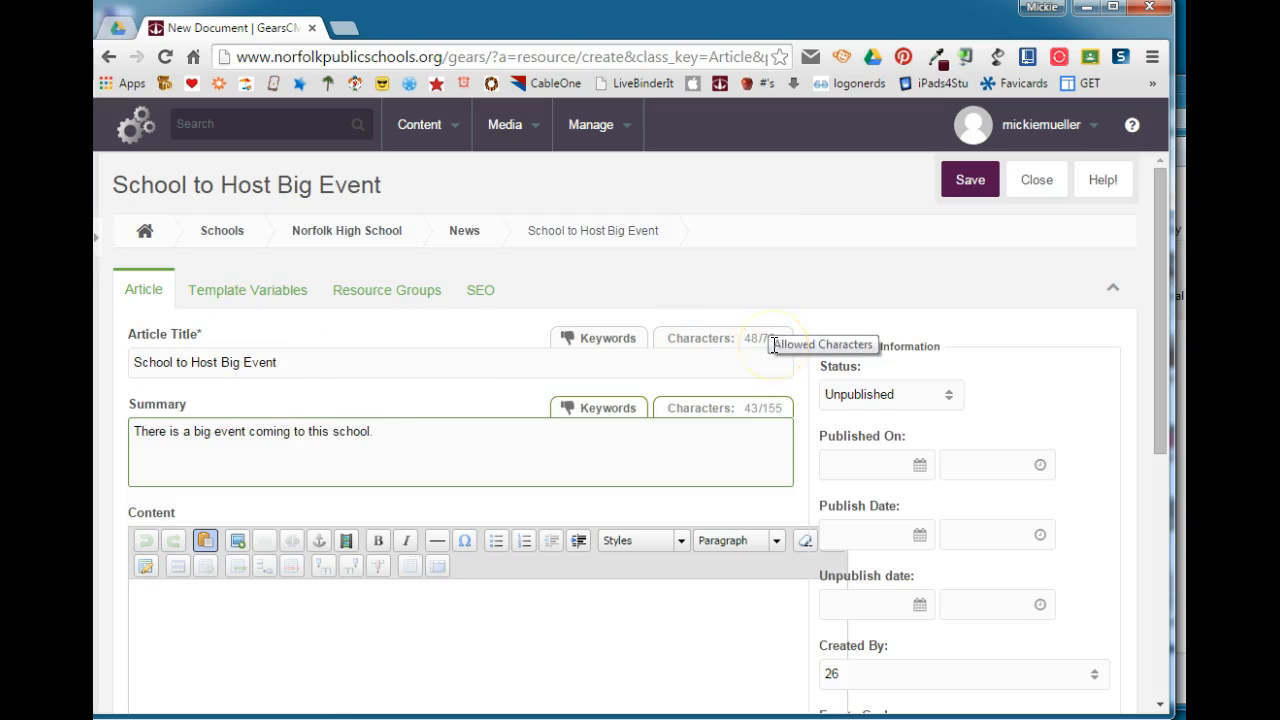
pyautogui.click(473, 431)
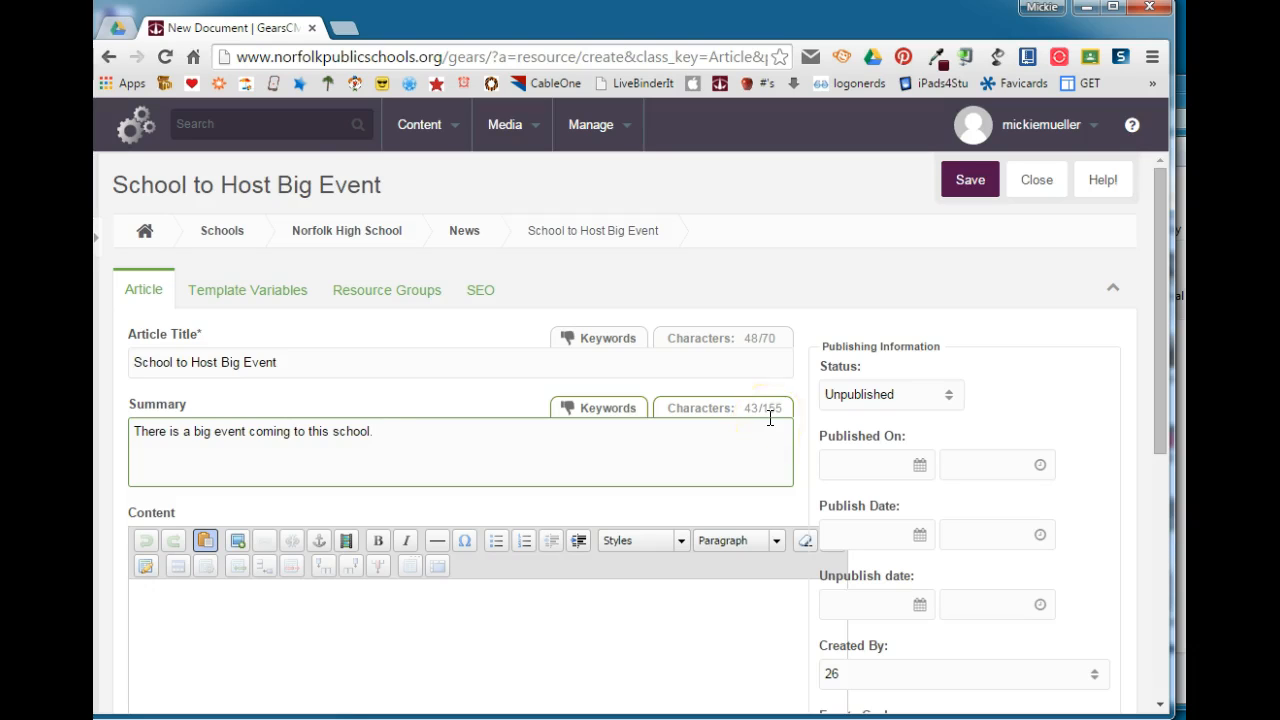
# Step: Paste the copied Lorem ipsum paragraphs into the article's content
pyautogui.scroll(-3, 770, 420)
pyautogui.click(494, 320)
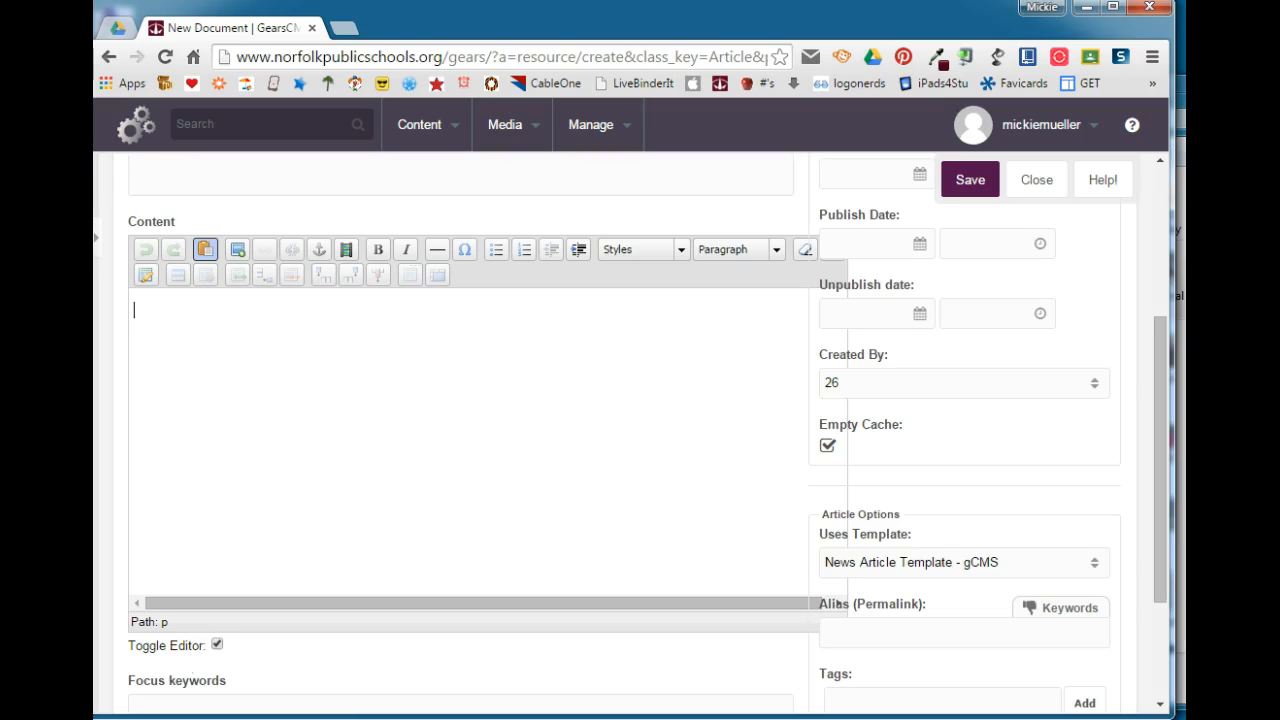
pyautogui.click(189, 317)
pyautogui.hotkey('ctrl', 'v')
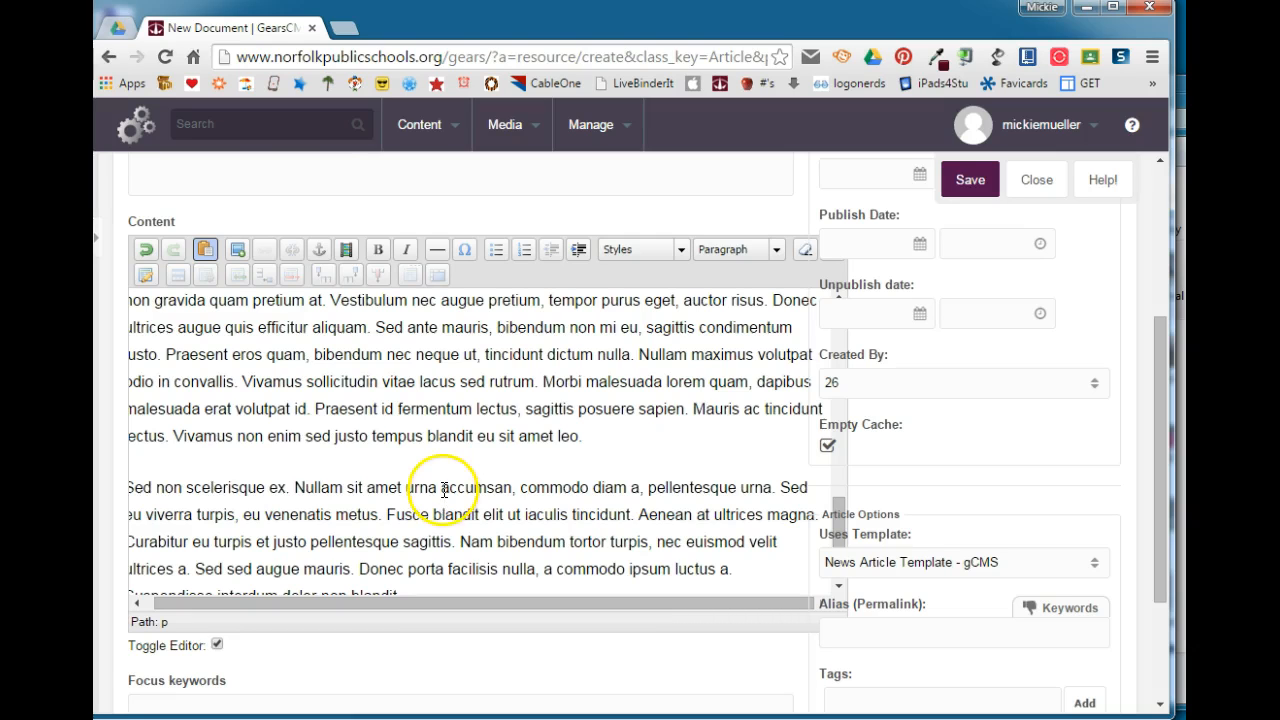
# Step: Review the article's Google preview and publishing information, and save the article
pyautogui.scroll(-2, 420, 445)
pyautogui.scroll(-1, 1059, 318)
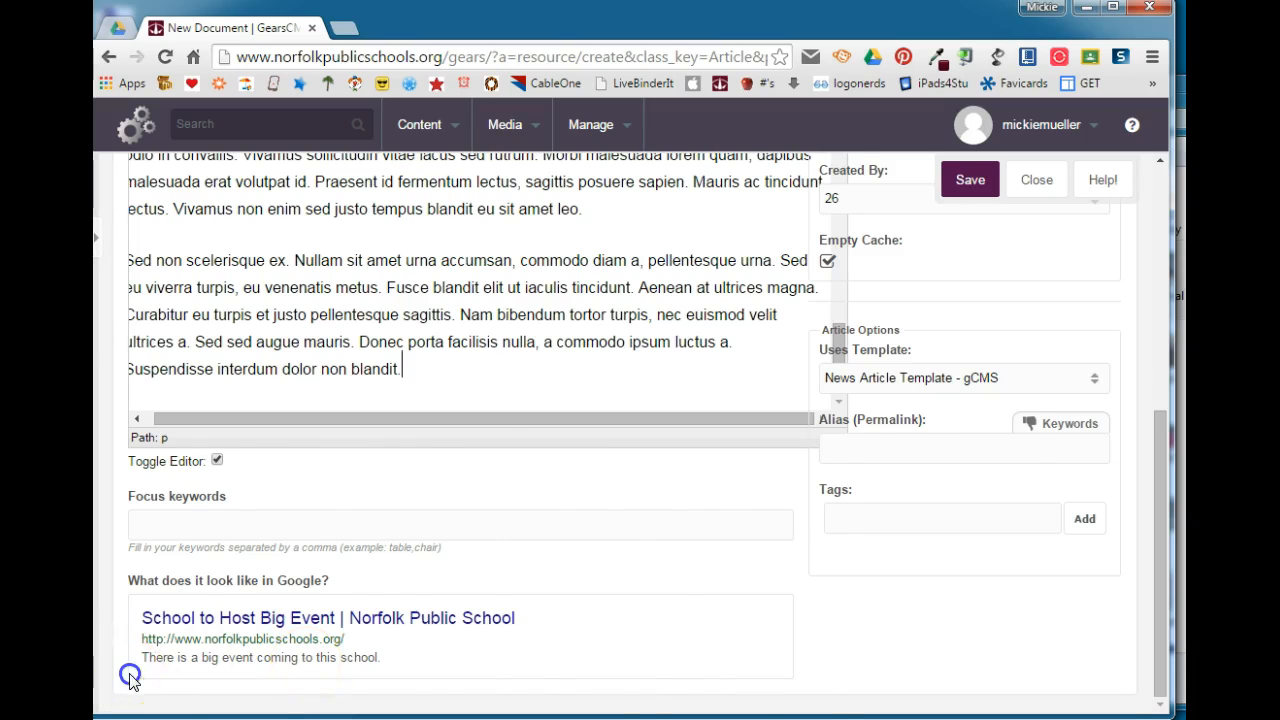
pyautogui.scroll(4, 145, 680)
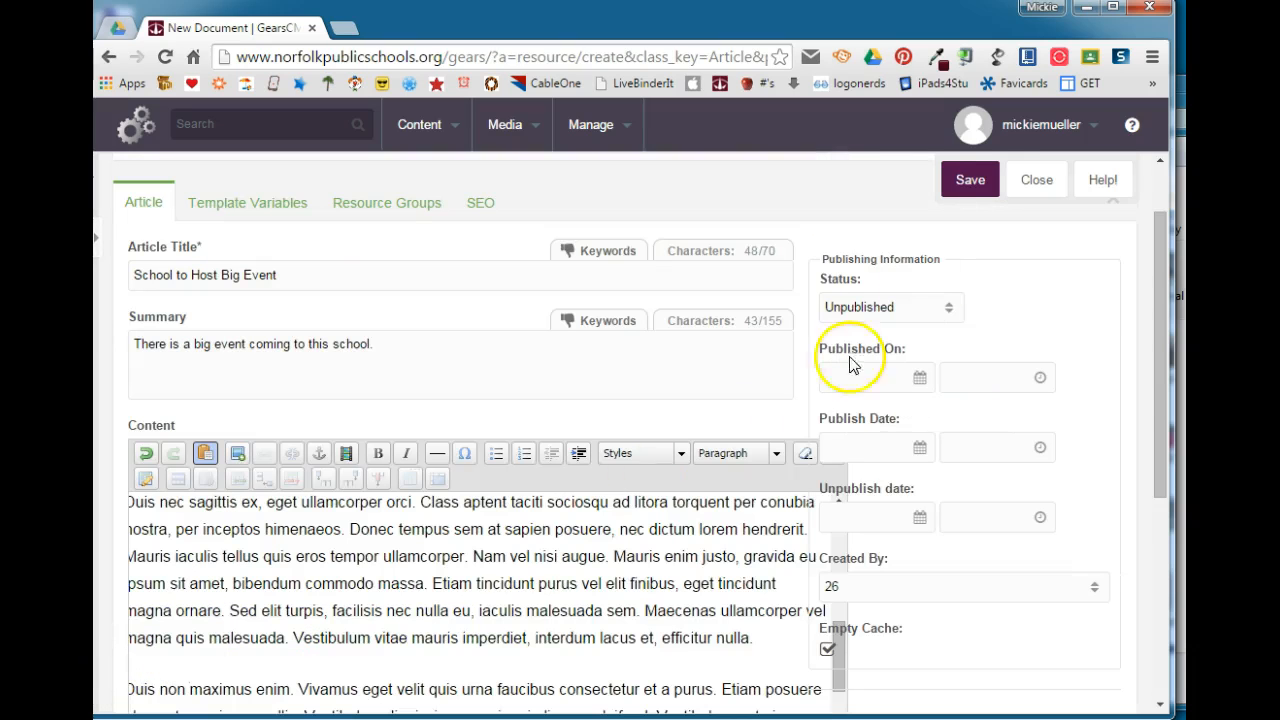
pyautogui.click(977, 186)
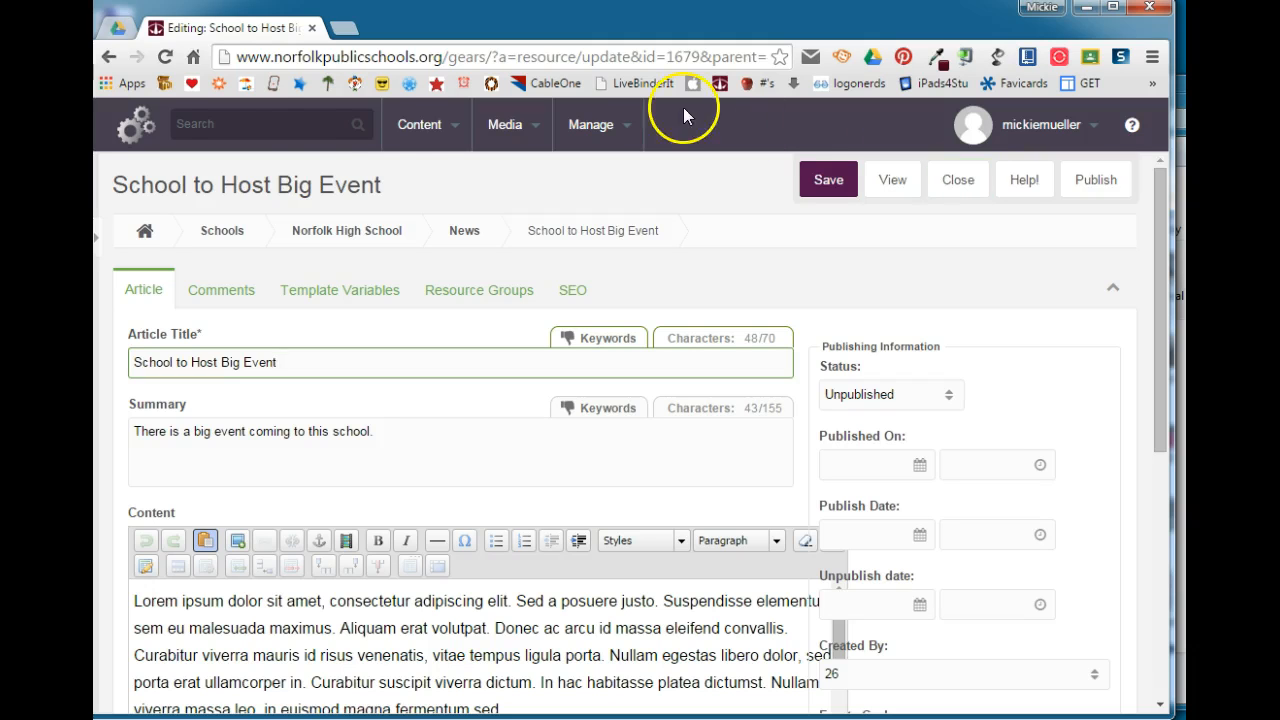
# Step: Switch to the admin manual in Google Drive and find the section on adding a photo to an article
pyautogui.click(119, 33)
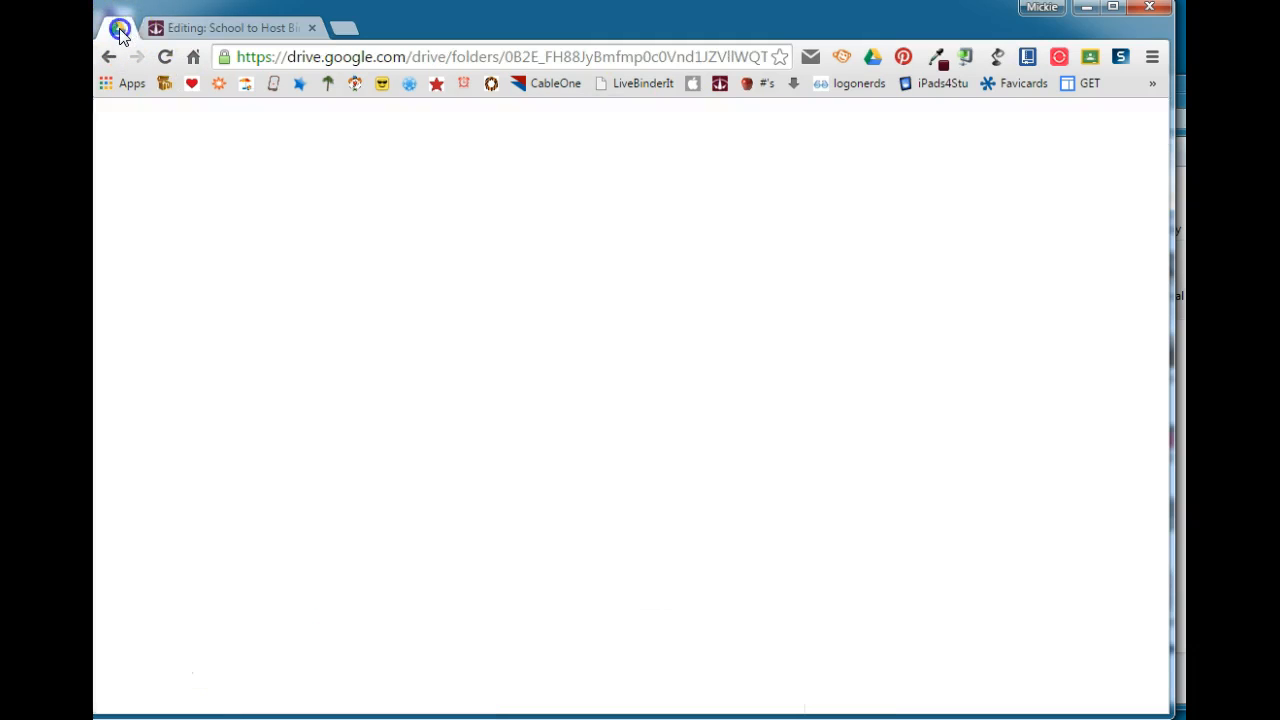
pyautogui.scroll(-4, 1045, 316)
pyautogui.scroll(-6, 1045, 316)
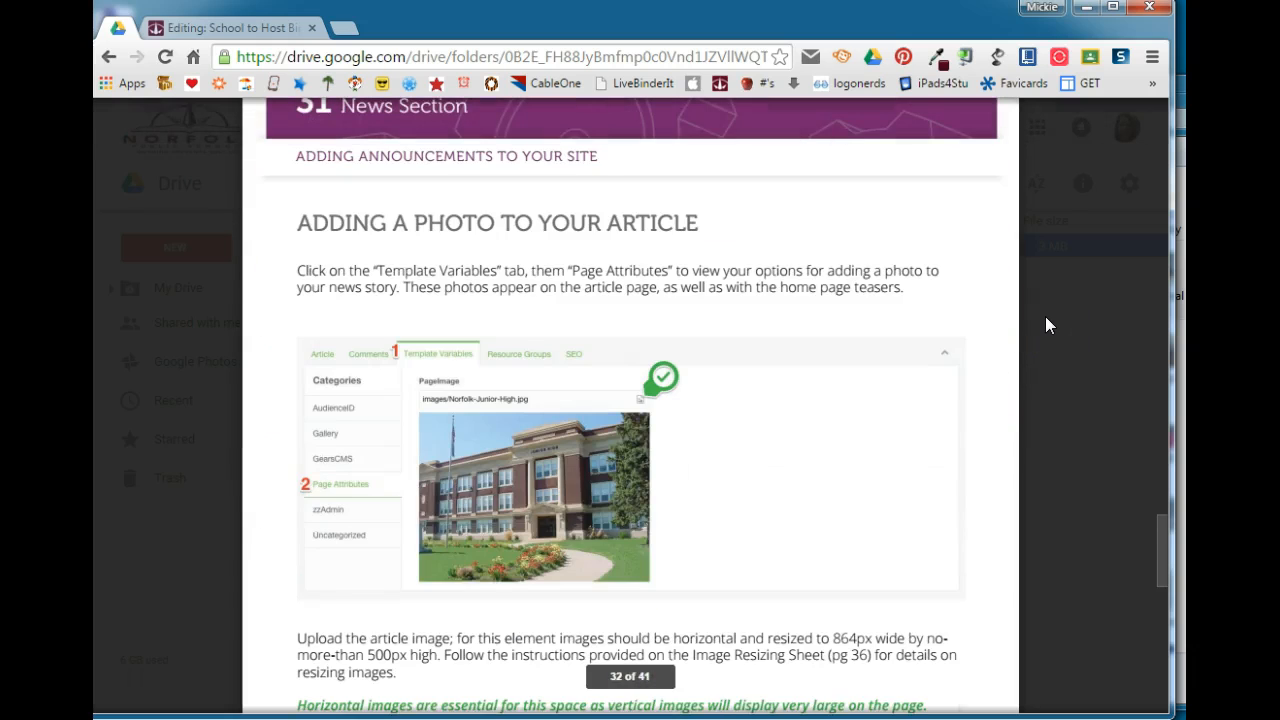
pyautogui.scroll(1, 1046, 318)
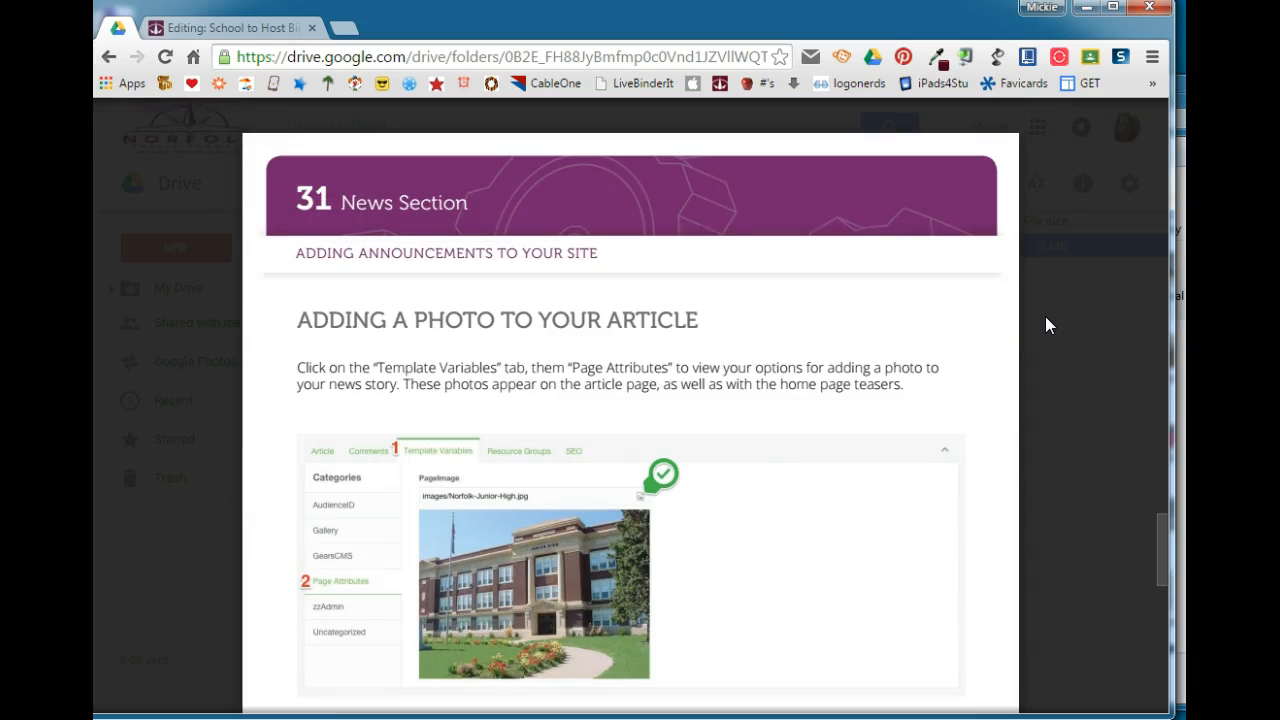
# Step: Return to the article in GearsCMS and show the Page Attributes category of its template variables
pyautogui.click(228, 28)
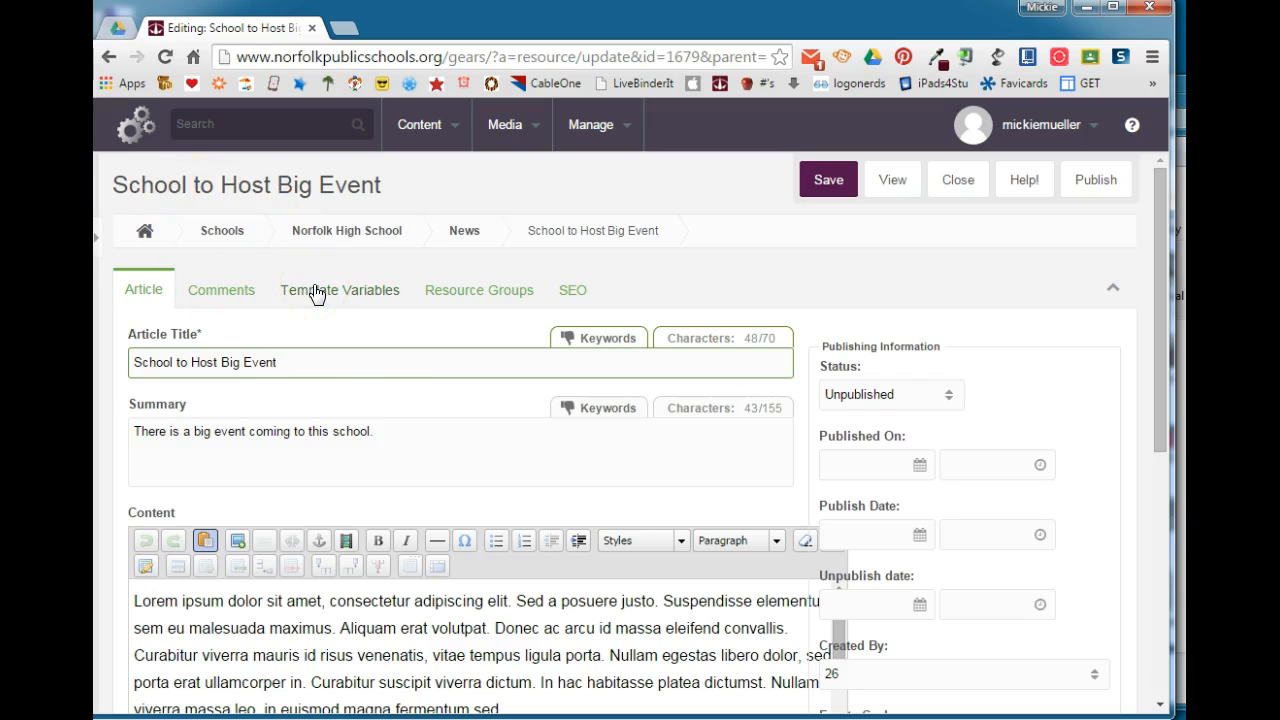
pyautogui.click(316, 291)
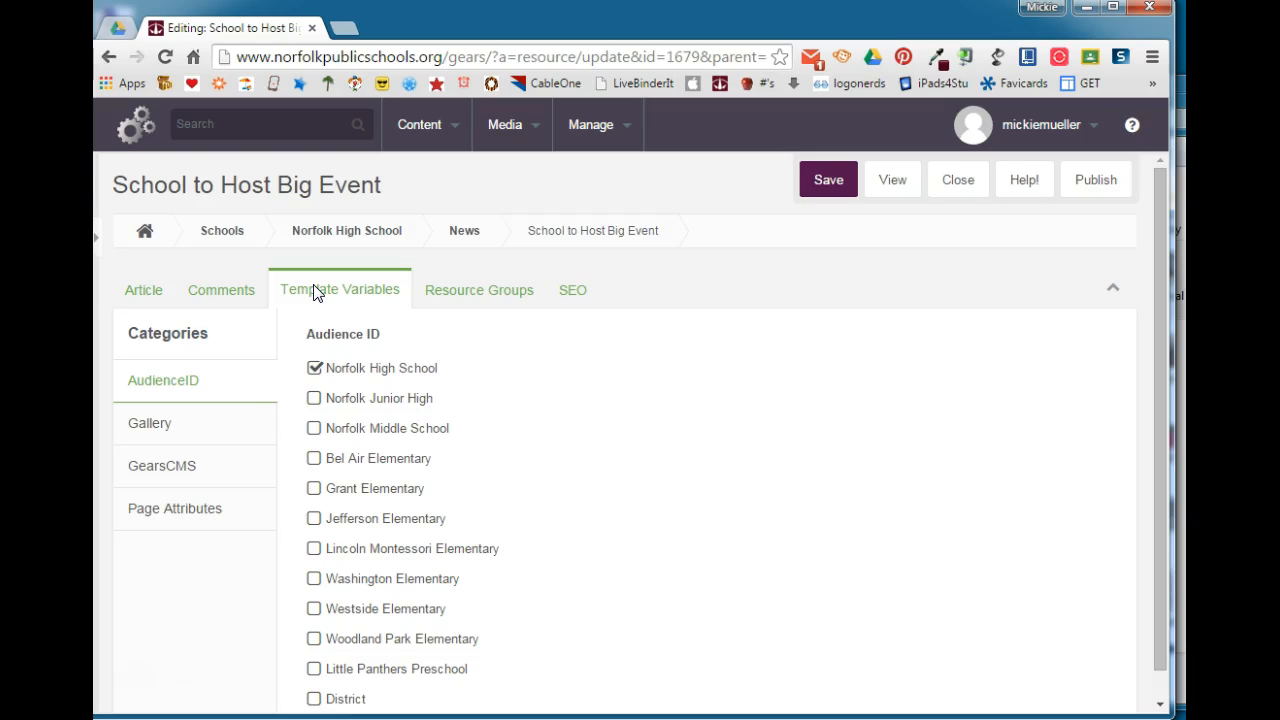
pyautogui.click(173, 510)
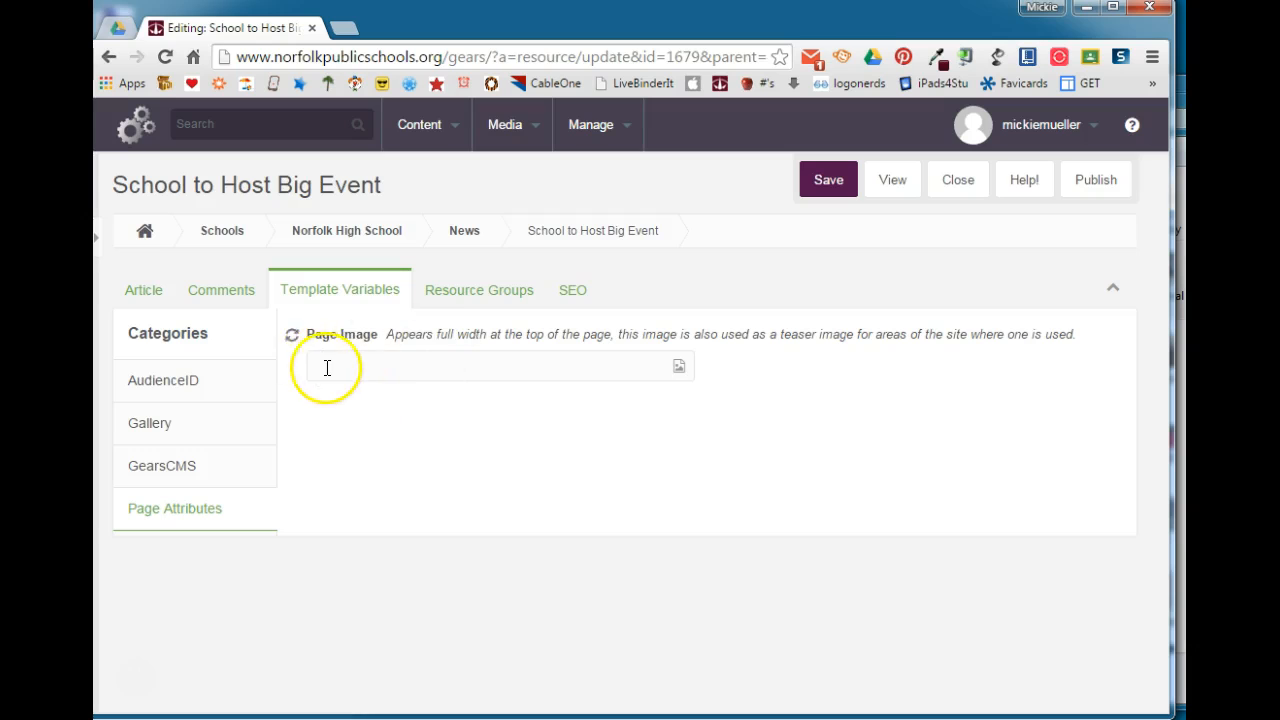
# Step: Read the manual's article photo size guidelines and check the dimensions of babyanimalfarmsm and batgrant in the SFPics folder
pyautogui.click(120, 28)
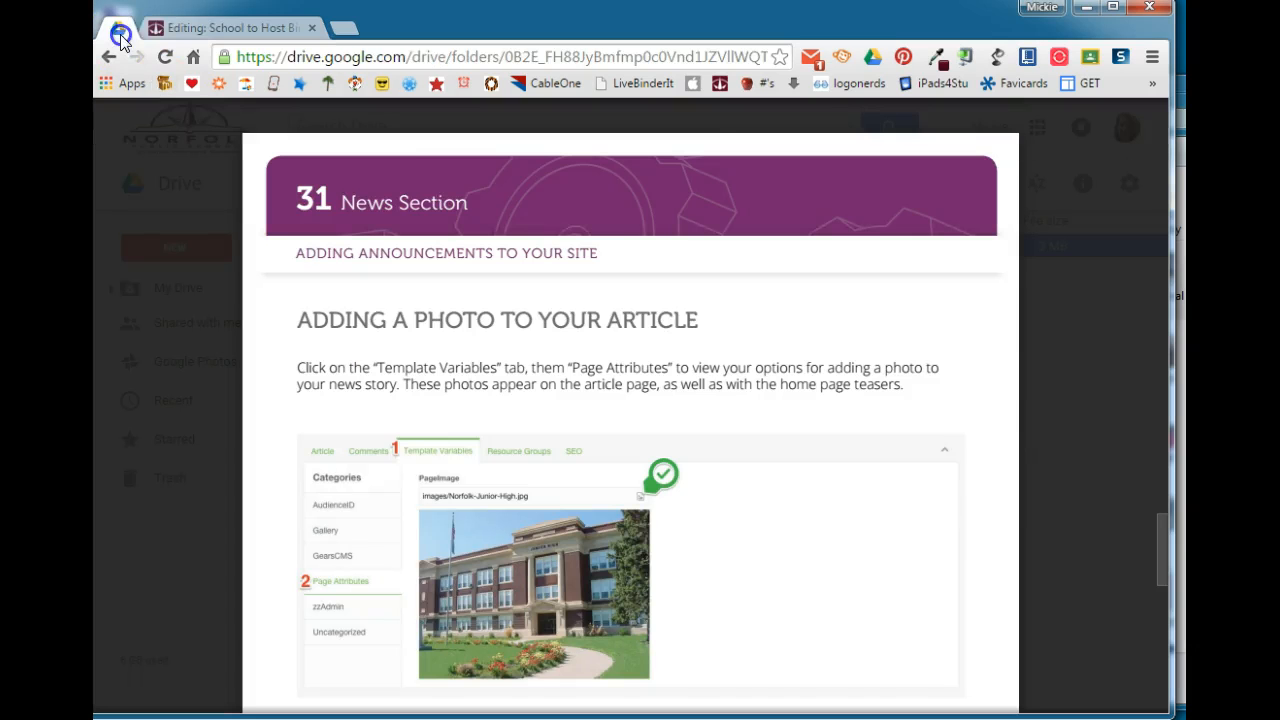
pyautogui.scroll(-4, 892, 437)
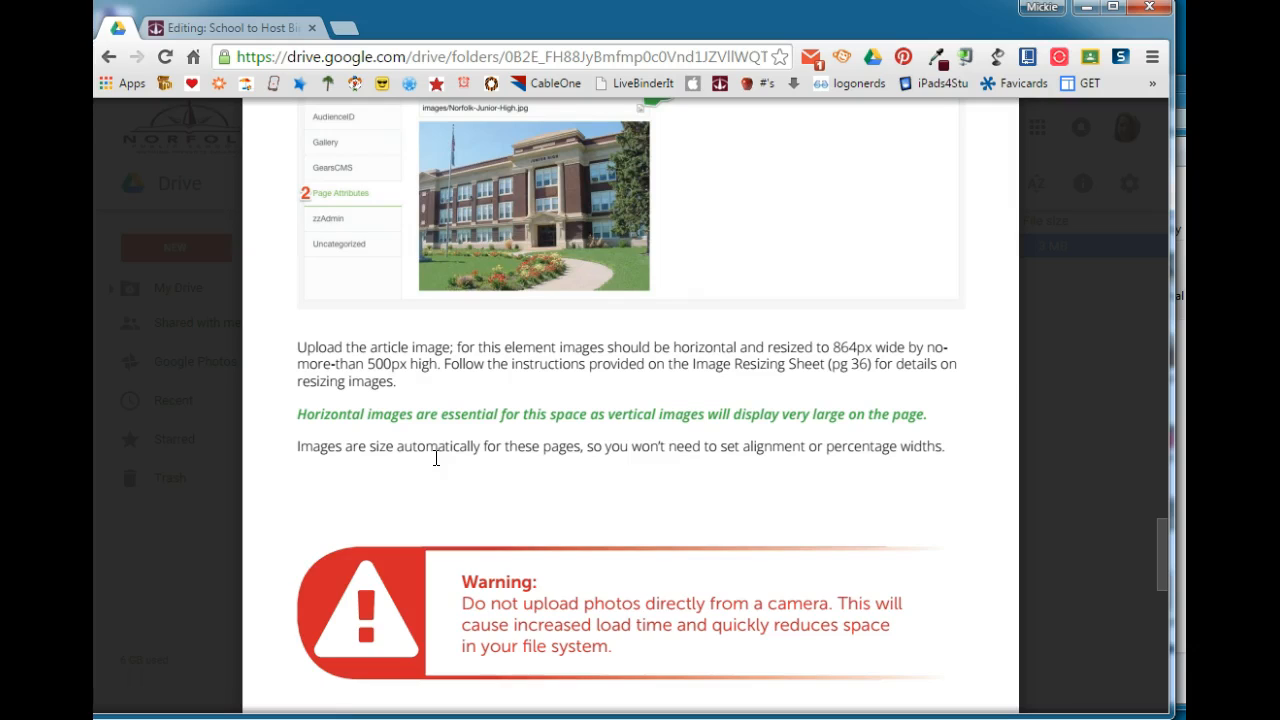
pyautogui.hotkey('alt', 'Tab')
pyautogui.scroll(-4, 918, 408)
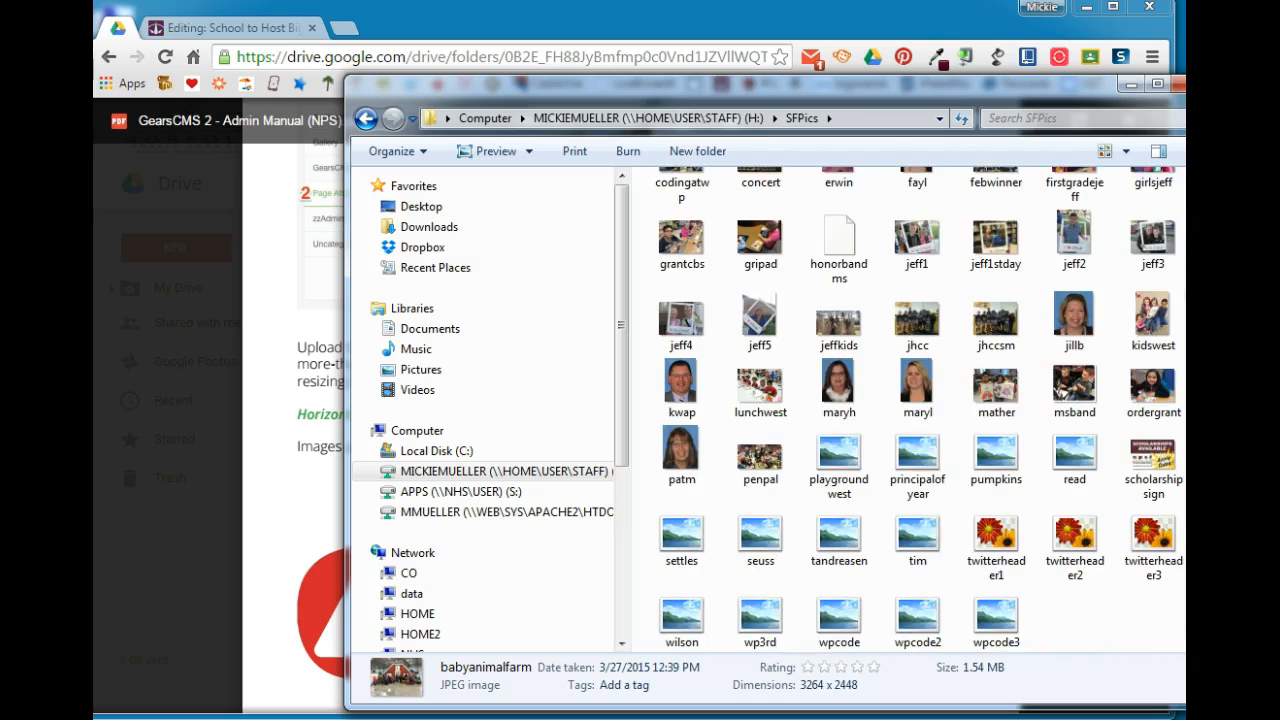
pyautogui.scroll(4, 918, 408)
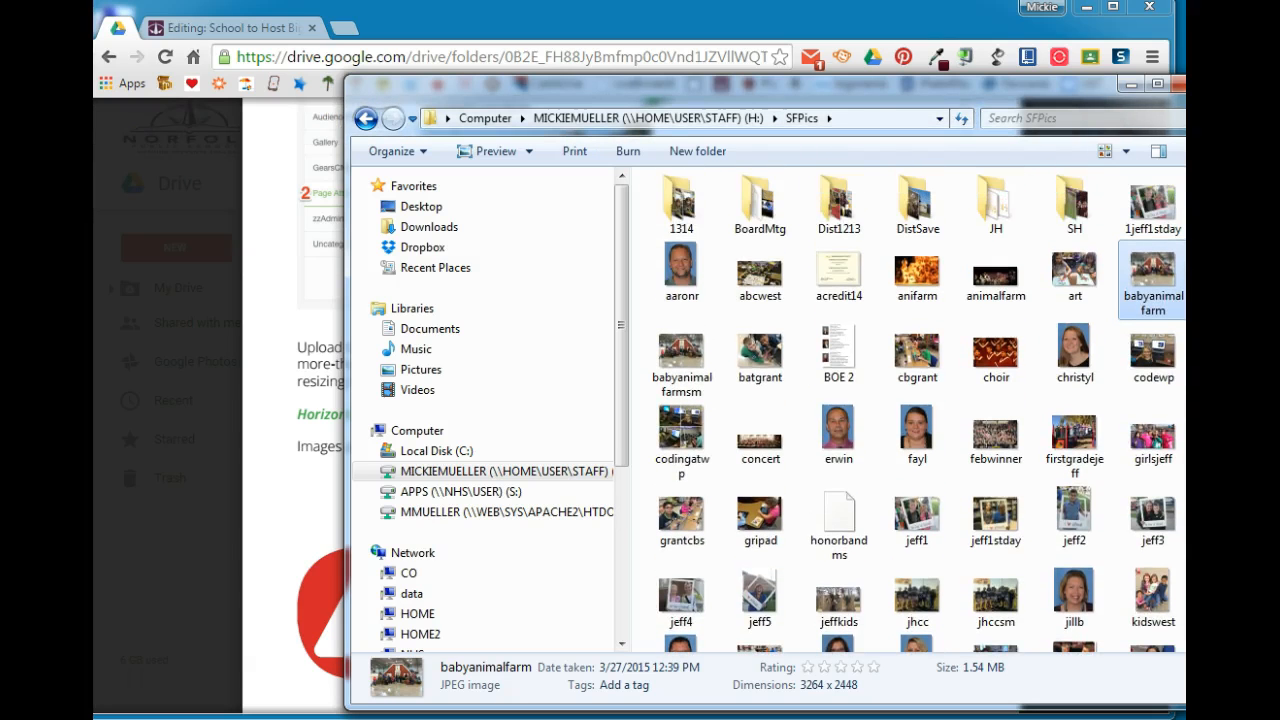
pyautogui.click(684, 362)
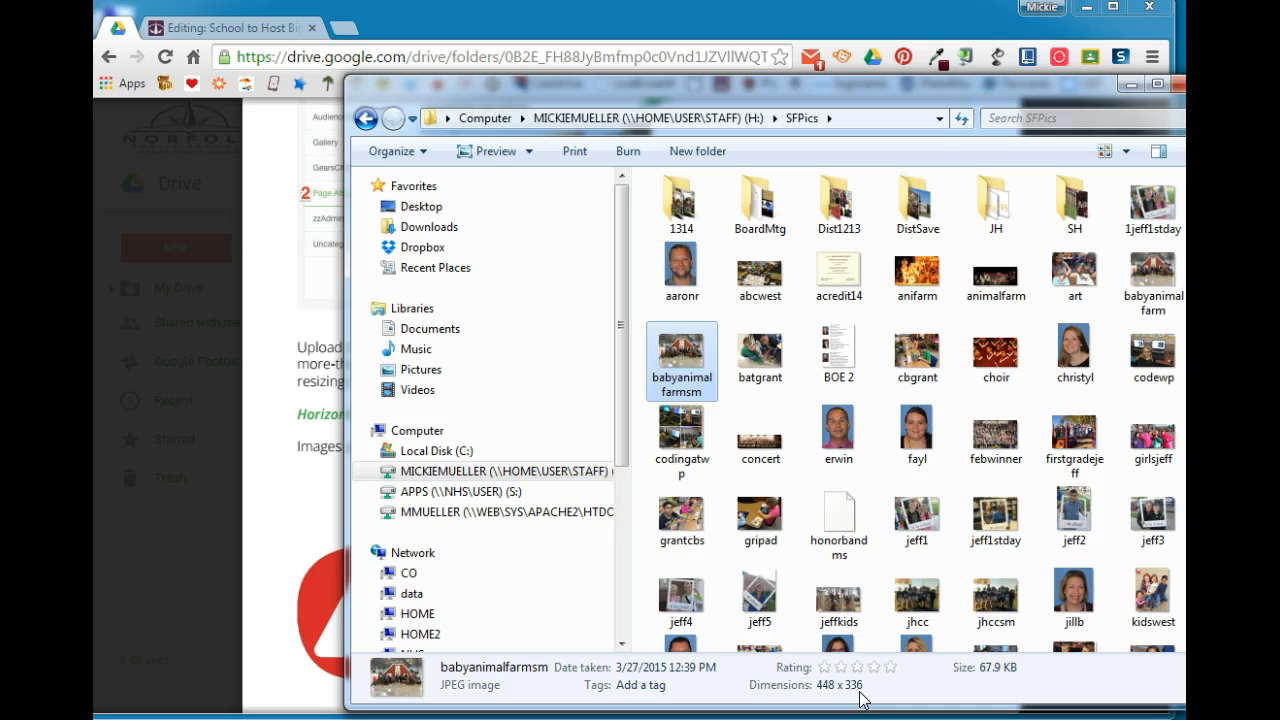
pyautogui.click(758, 348)
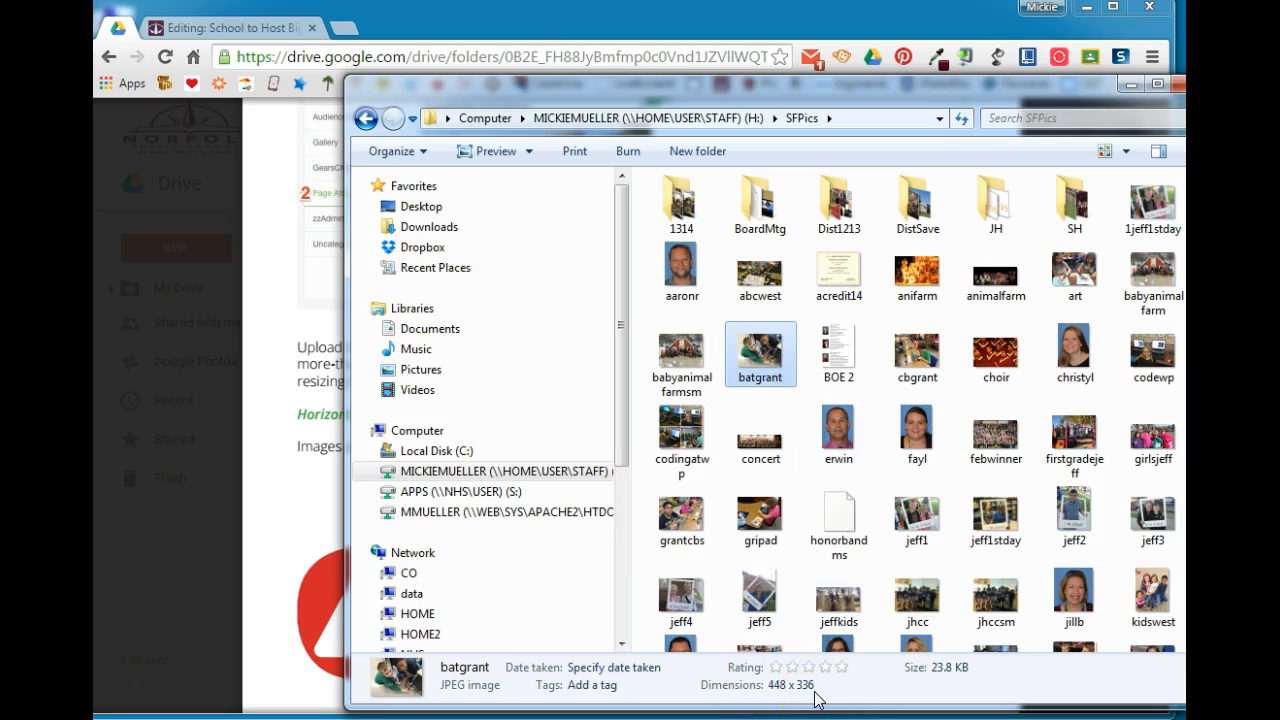
pyautogui.click(640, 18)
pyautogui.click(497, 248)
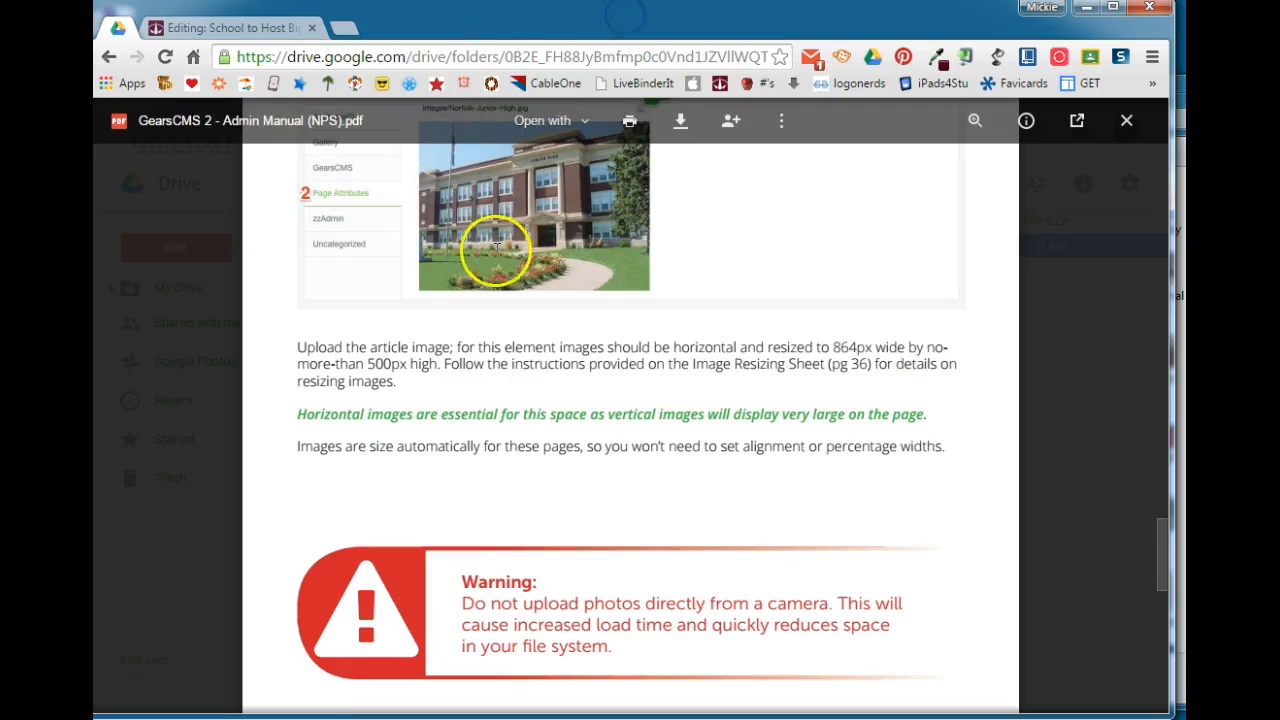
# Step: Return to the article in GearsCMS and browse for its Page Image in the norfolkhighschool/images/news folder
pyautogui.click(236, 27)
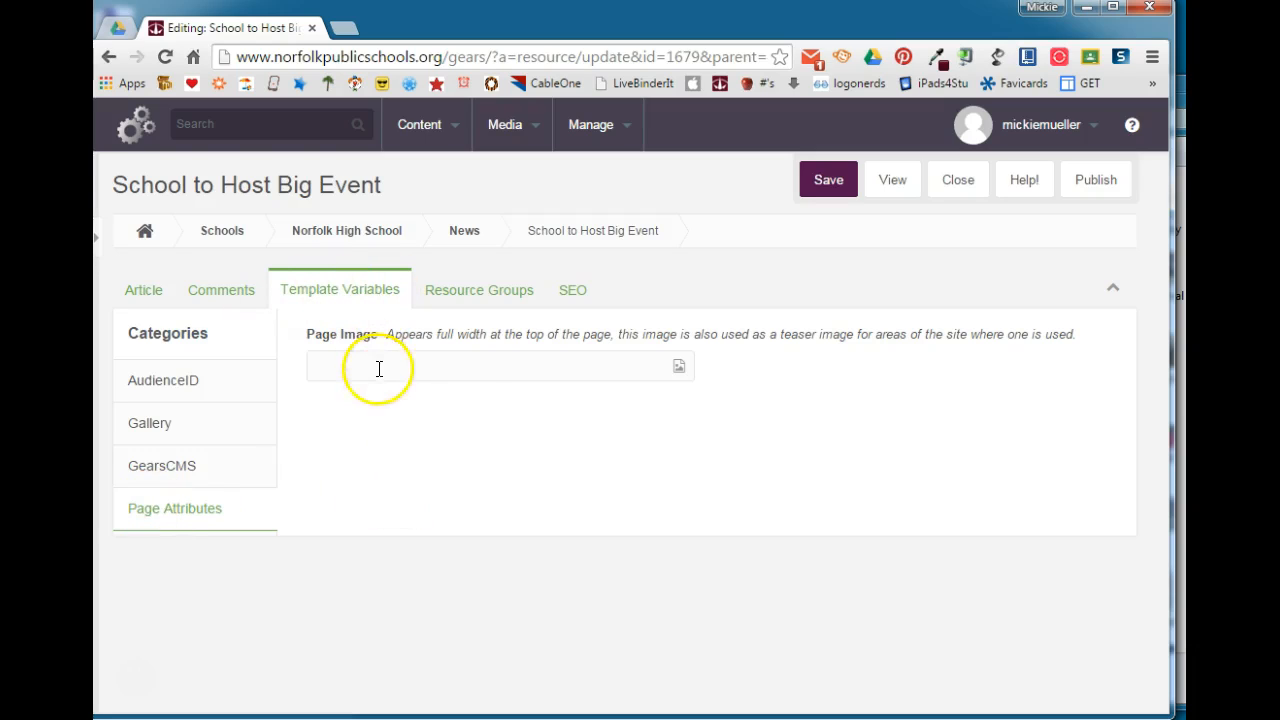
pyautogui.click(679, 368)
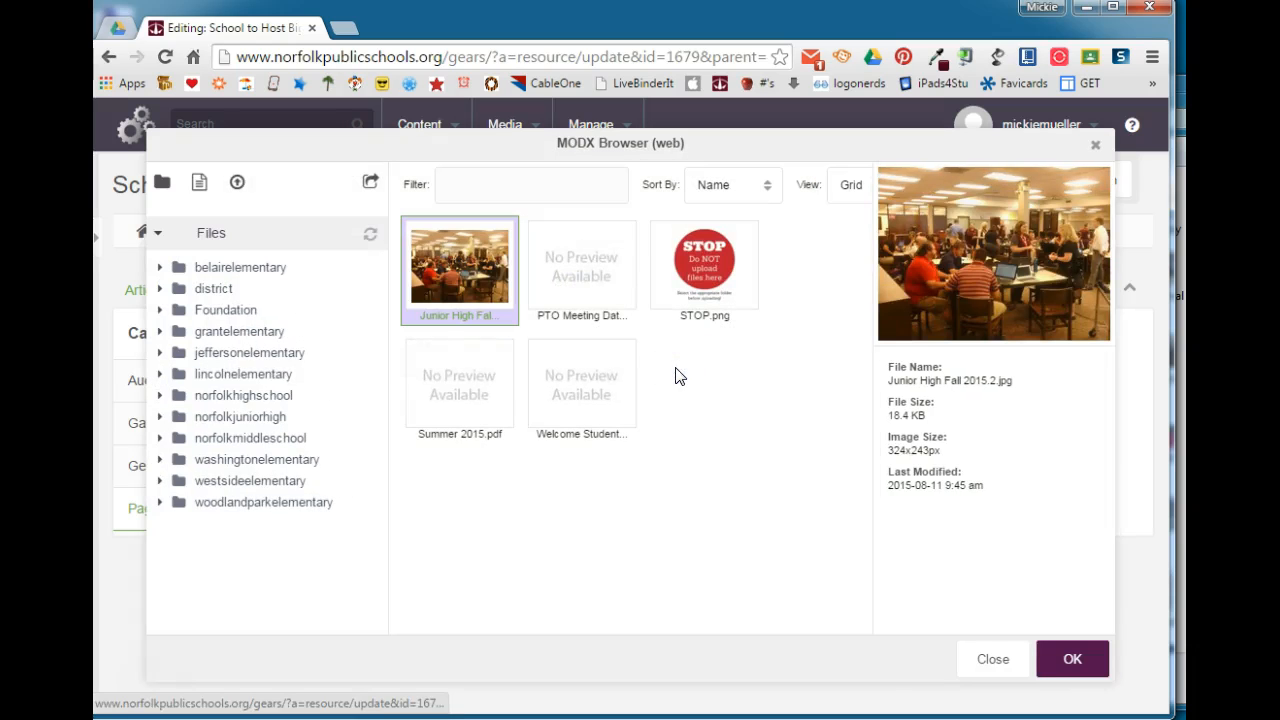
pyautogui.click(698, 364)
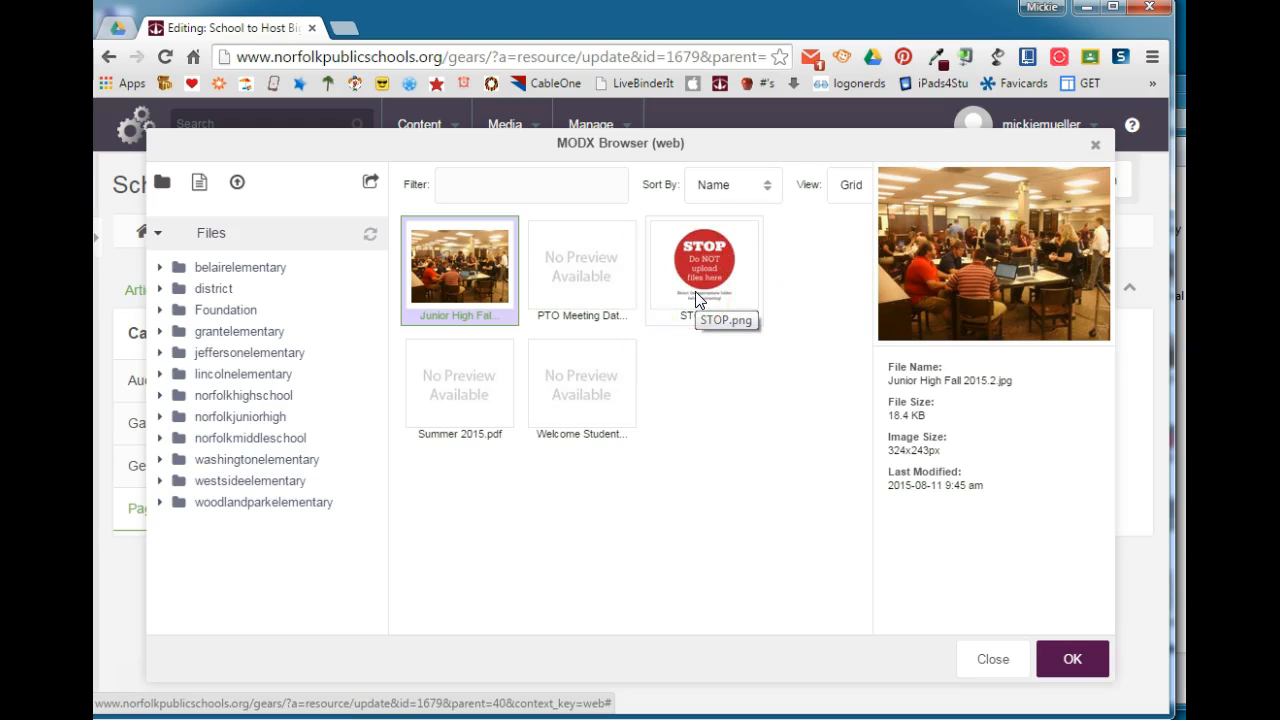
pyautogui.click(160, 396)
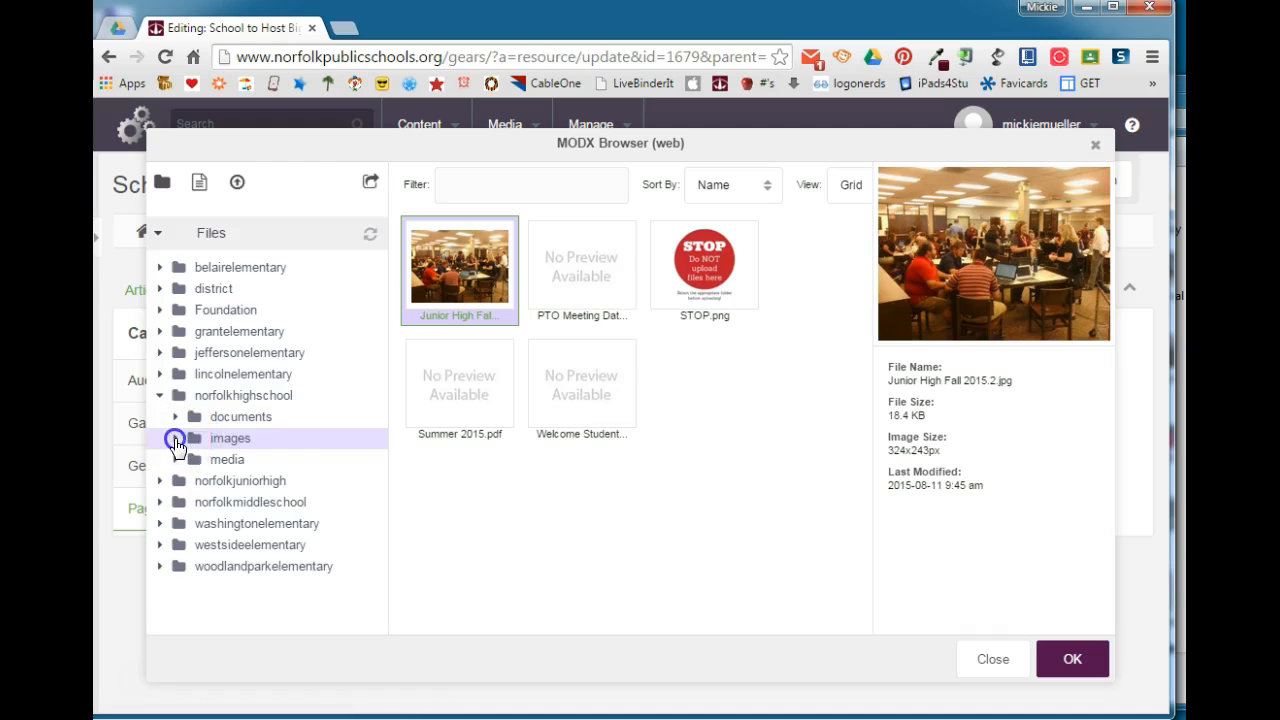
pyautogui.click(176, 438)
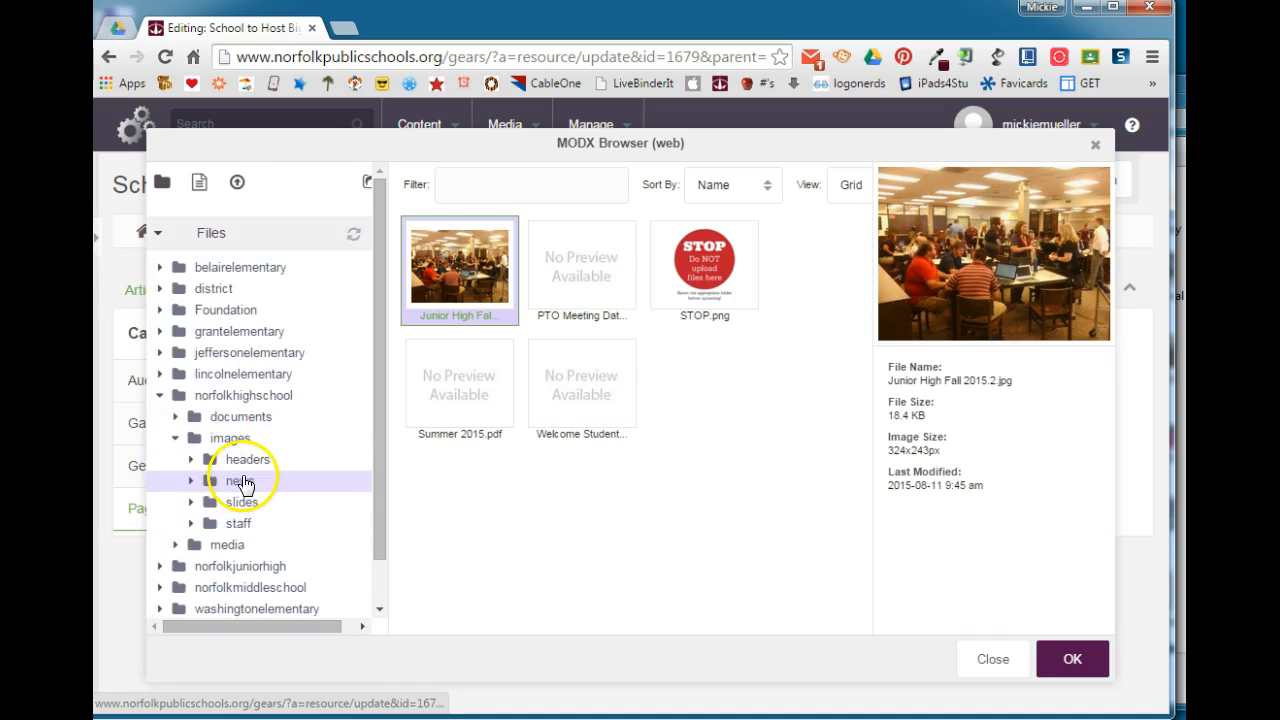
pyautogui.click(243, 481)
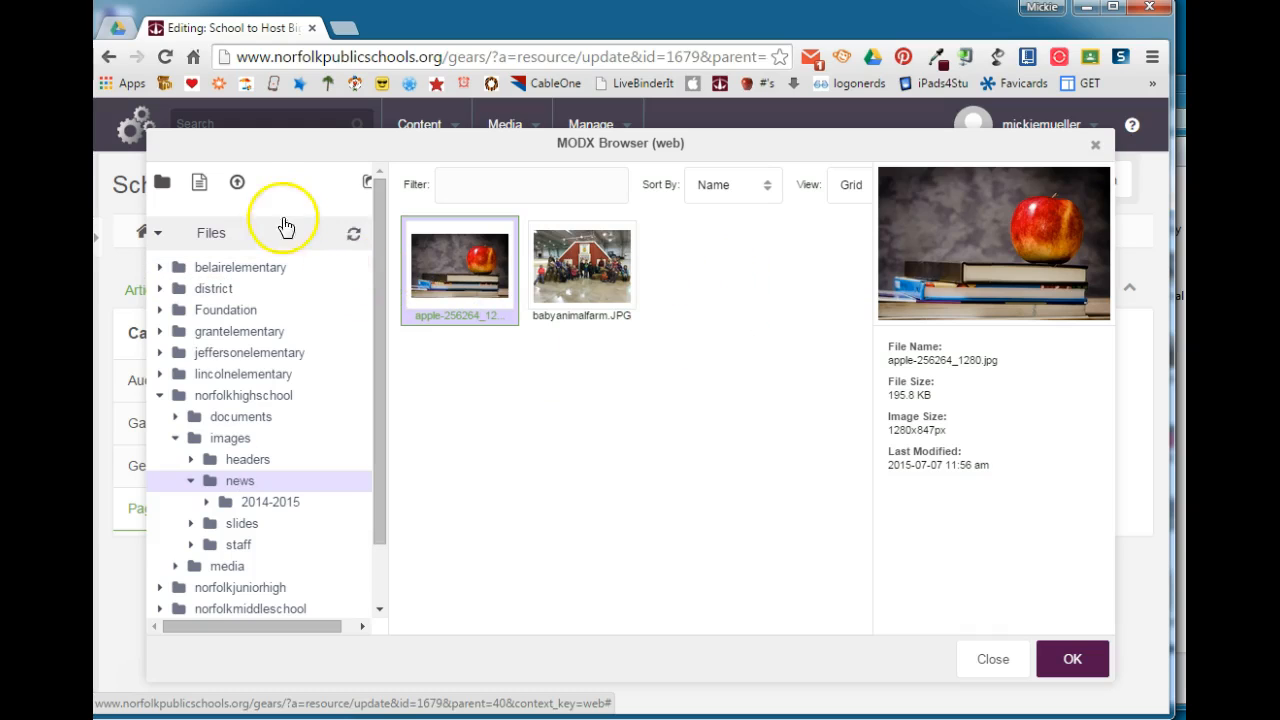
# Step: Upload babyanimalfarmrz.JPG from the SFPics folder to the norfolkhighschool/images/news folder and close the upload dialog
pyautogui.click(238, 185)
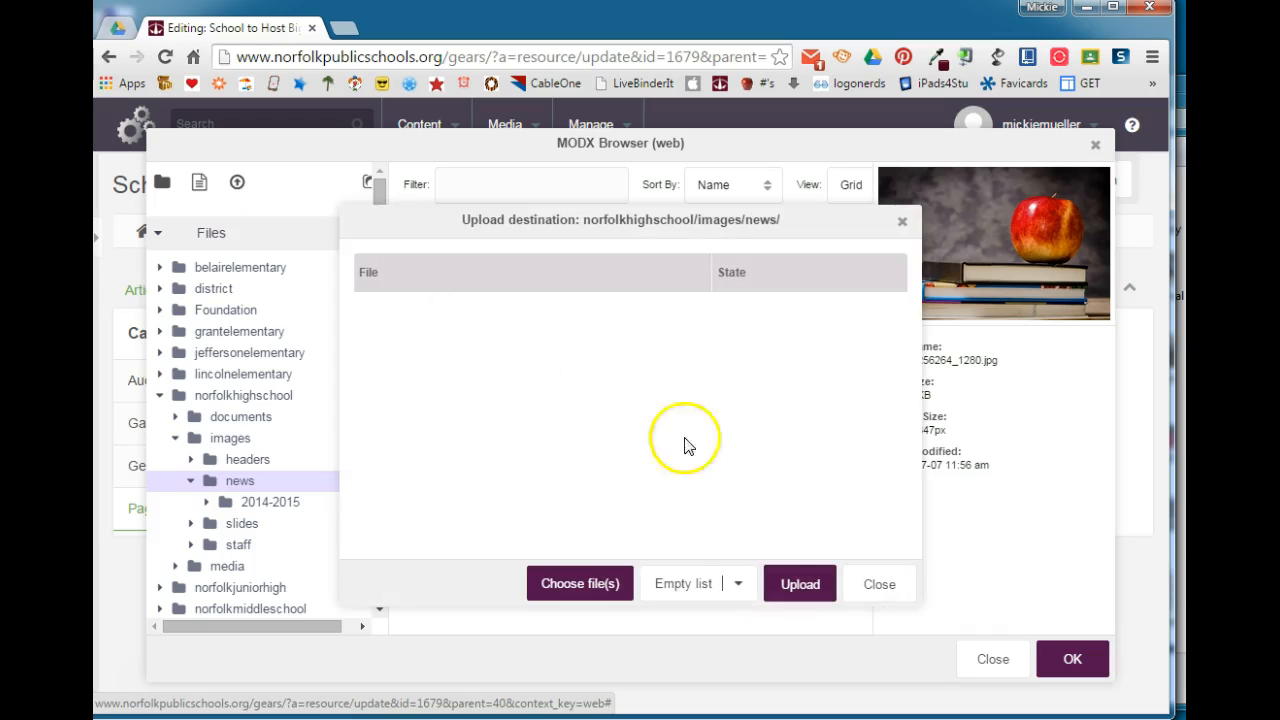
pyautogui.click(581, 583)
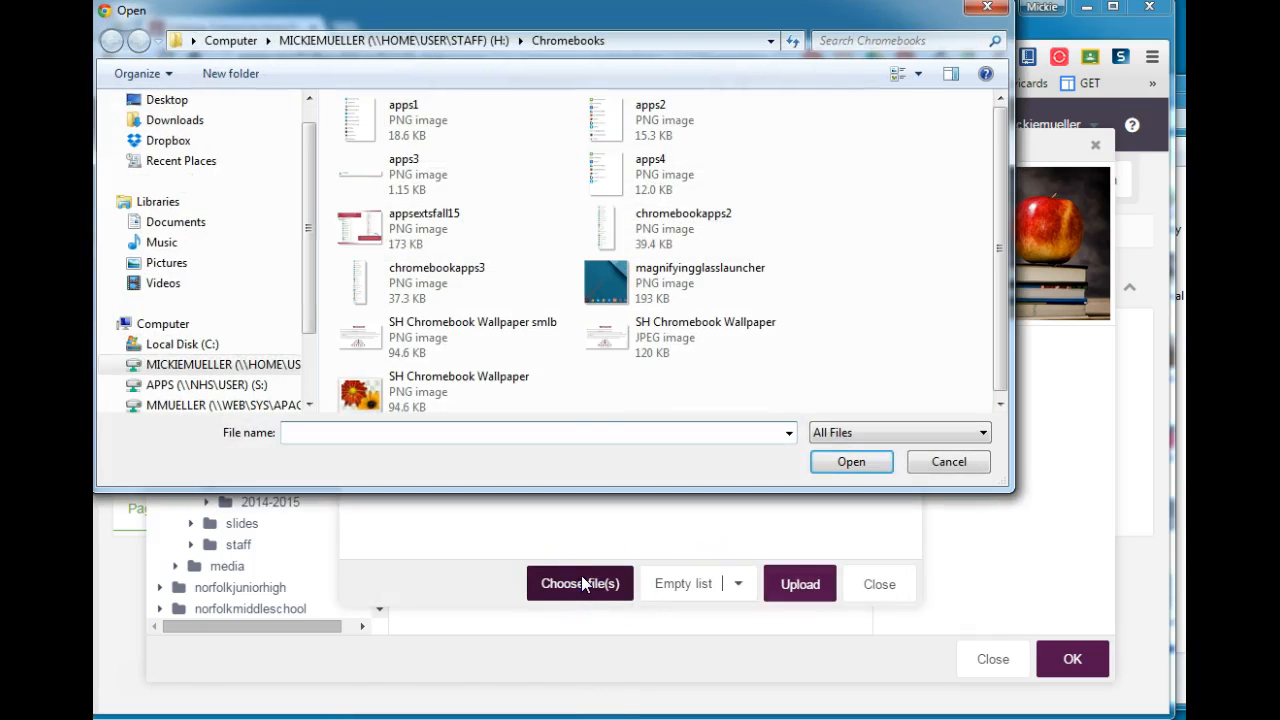
pyautogui.click(400, 40)
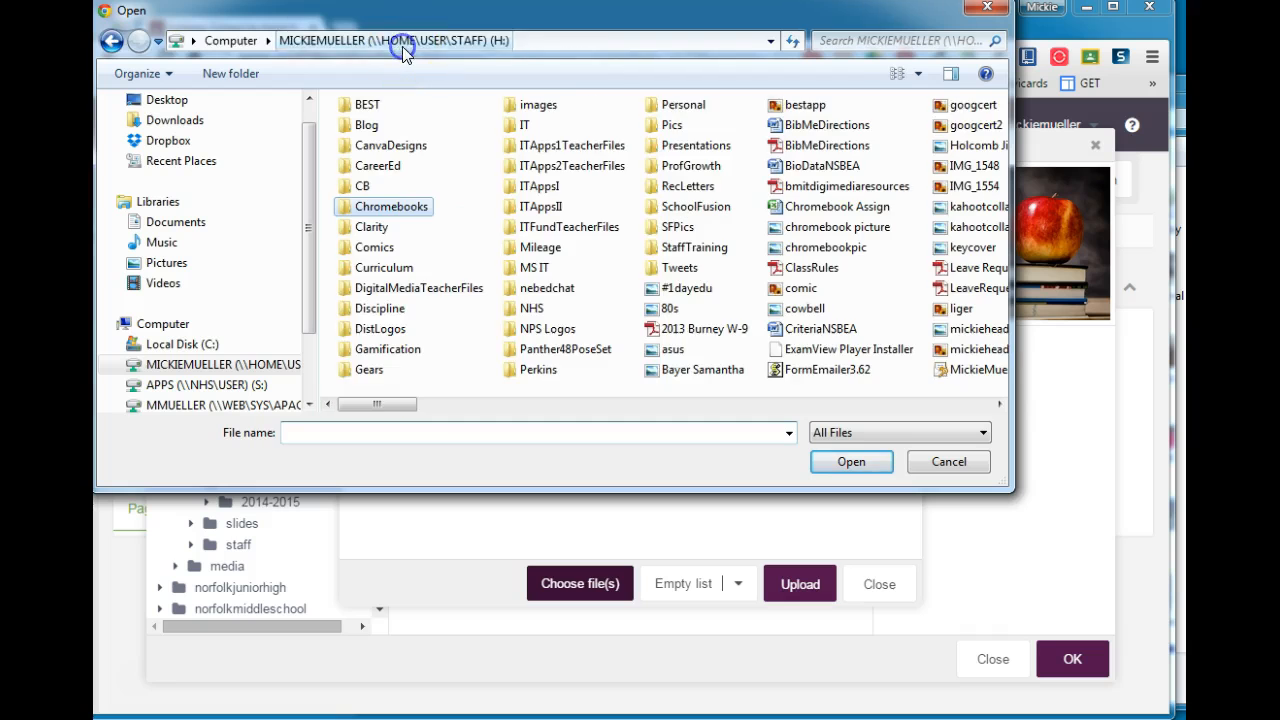
pyautogui.doubleClick(676, 227)
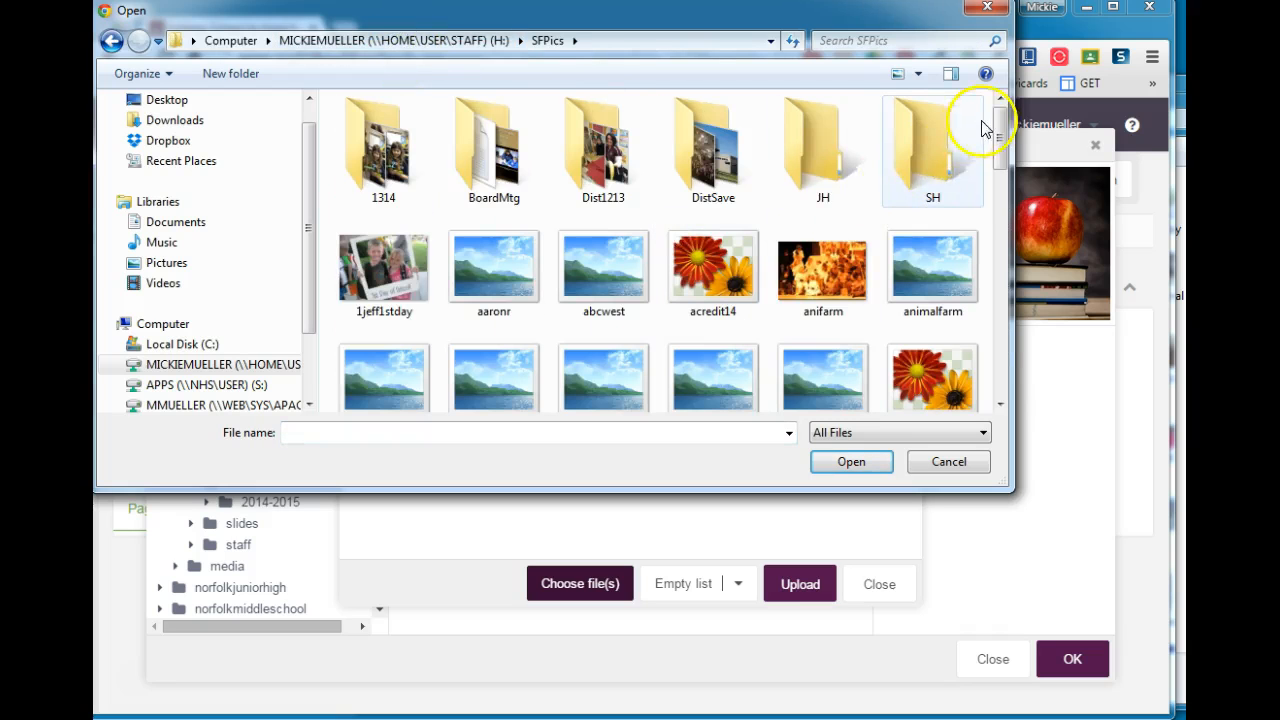
pyautogui.moveTo(1000, 120); pyautogui.dragTo(1000, 163)
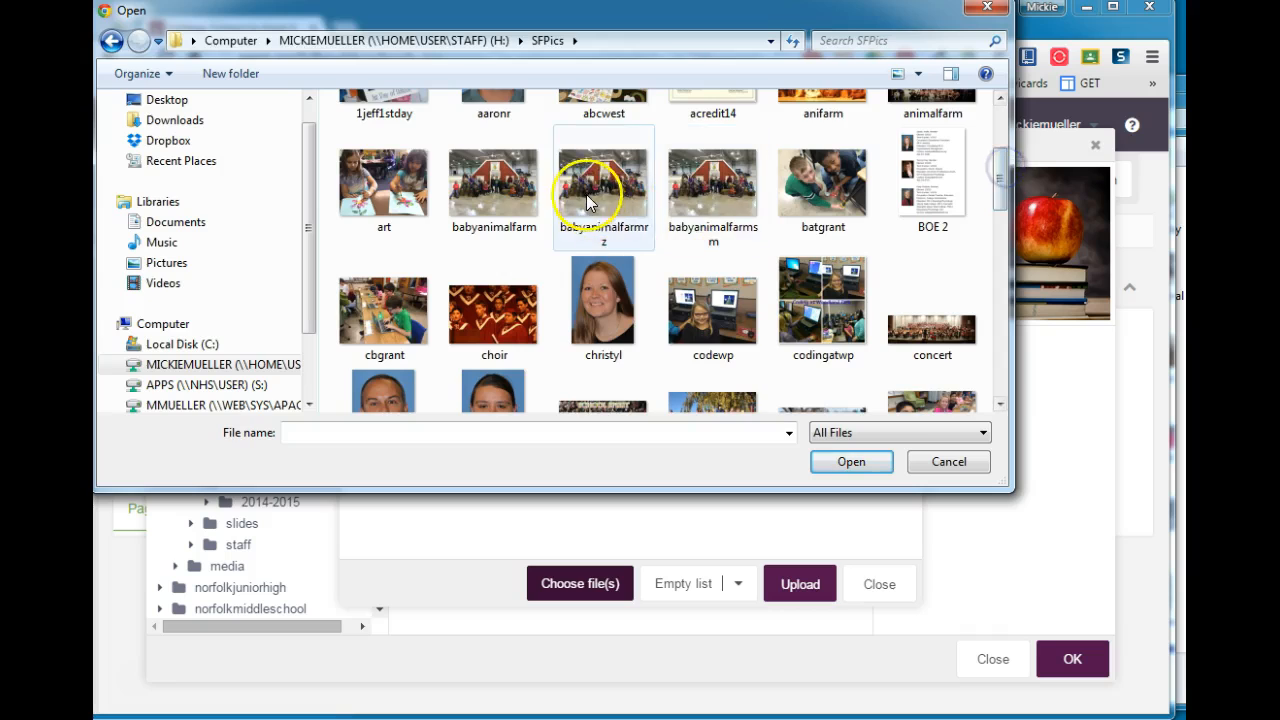
pyautogui.doubleClick(586, 194)
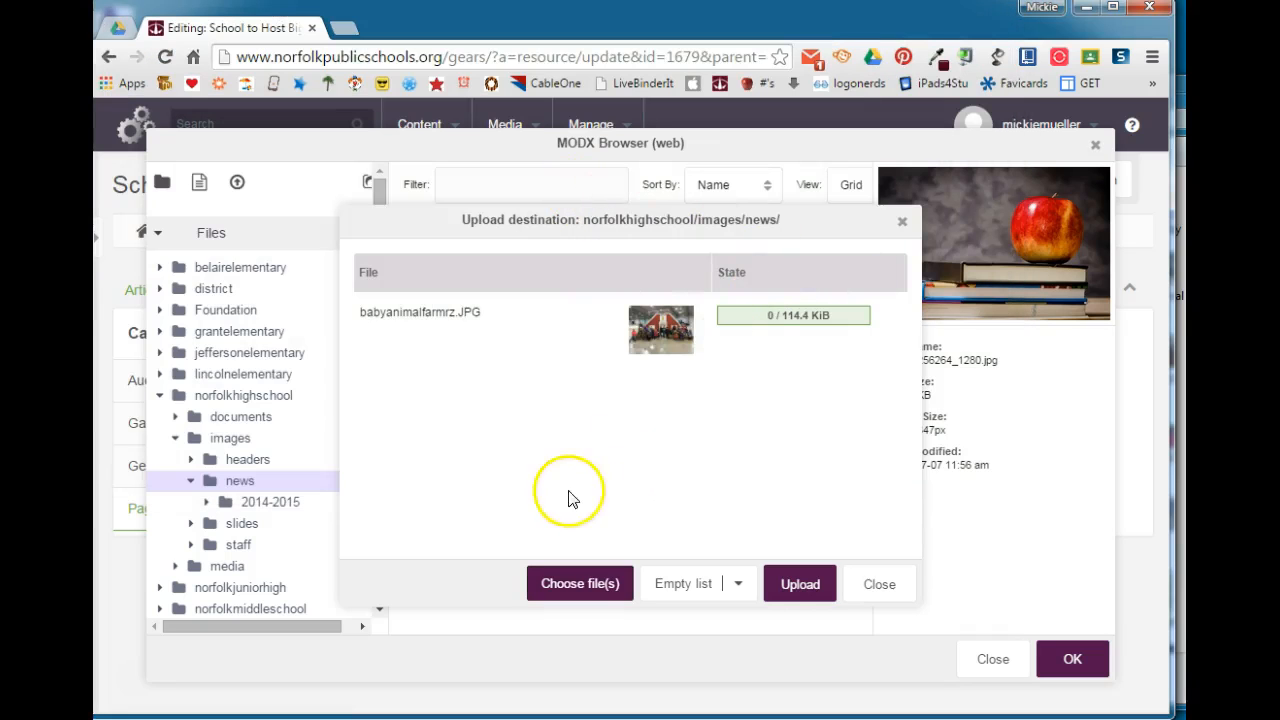
pyautogui.click(799, 588)
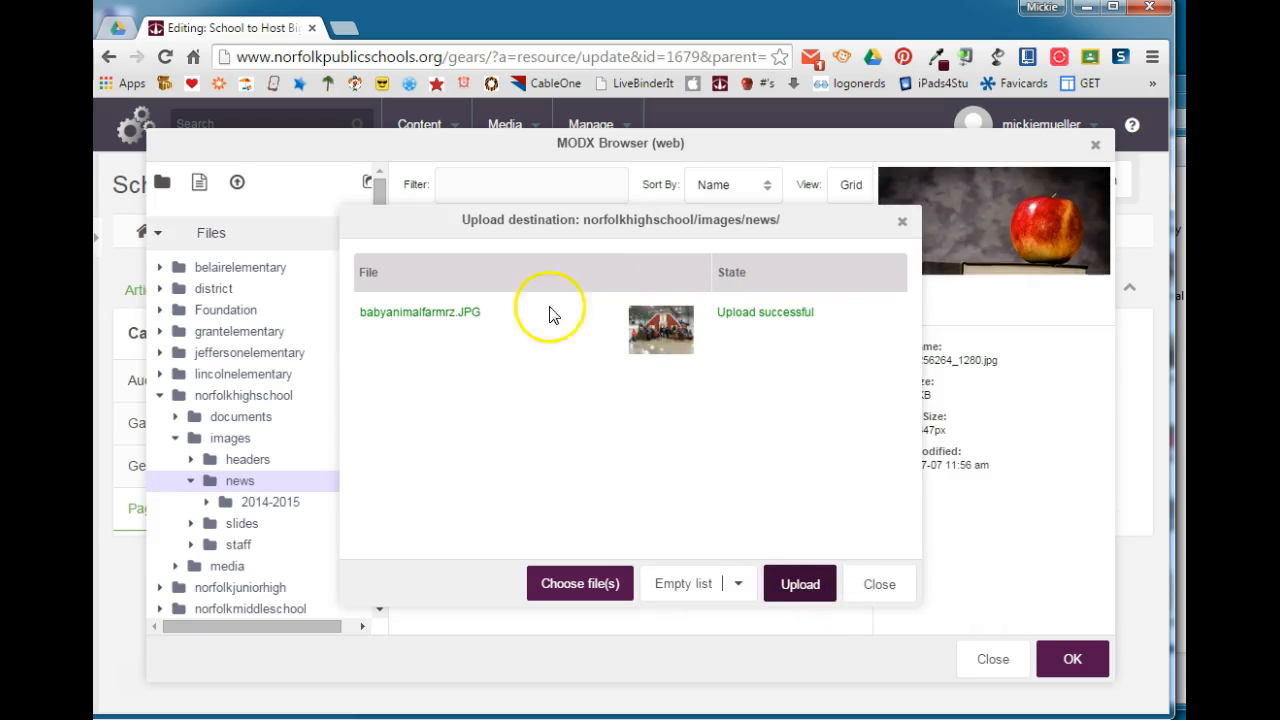
pyautogui.click(673, 339)
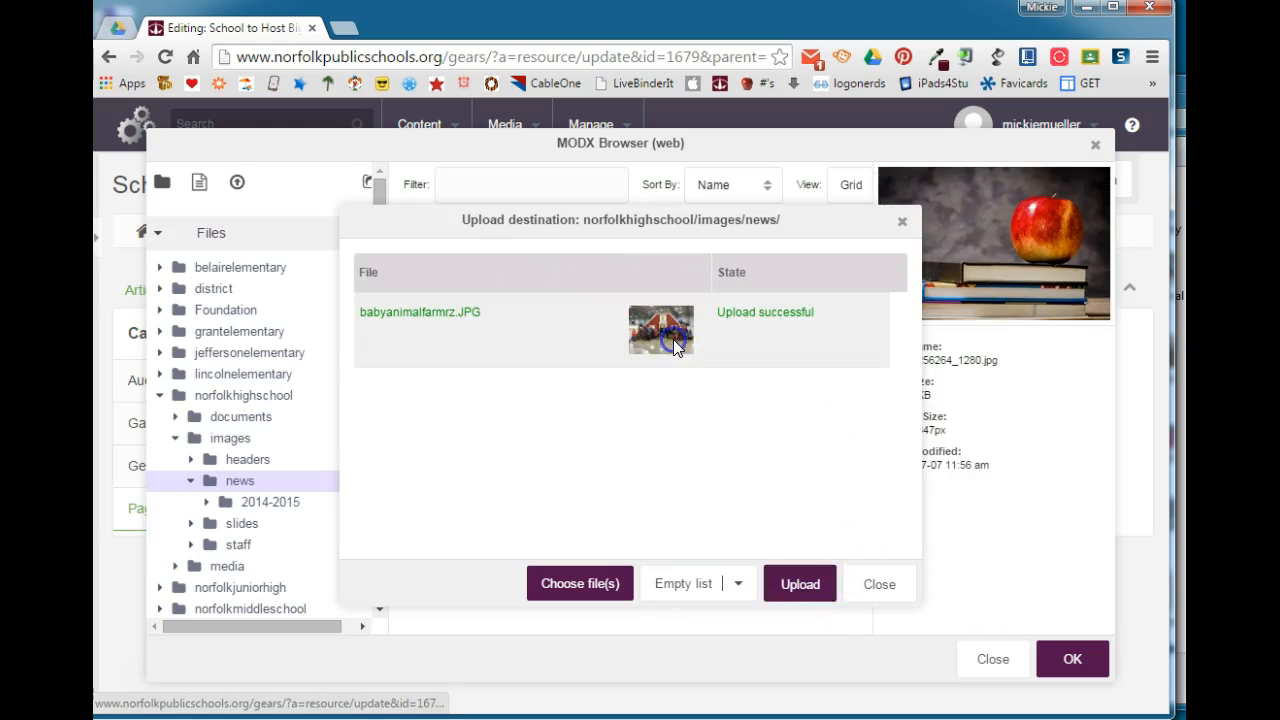
pyautogui.click(879, 584)
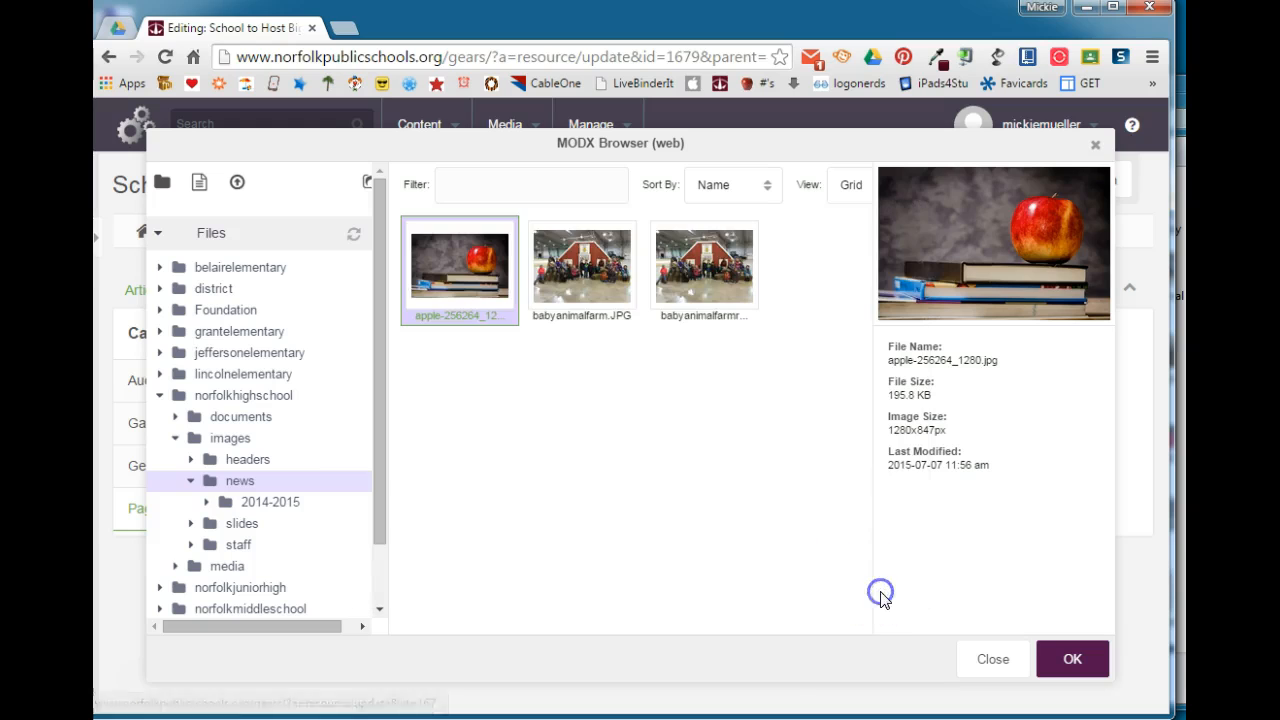
# Step: Set the uploaded babyanimalfarmrz.JPG as the article's Page Image and save the article
pyautogui.click(590, 268)
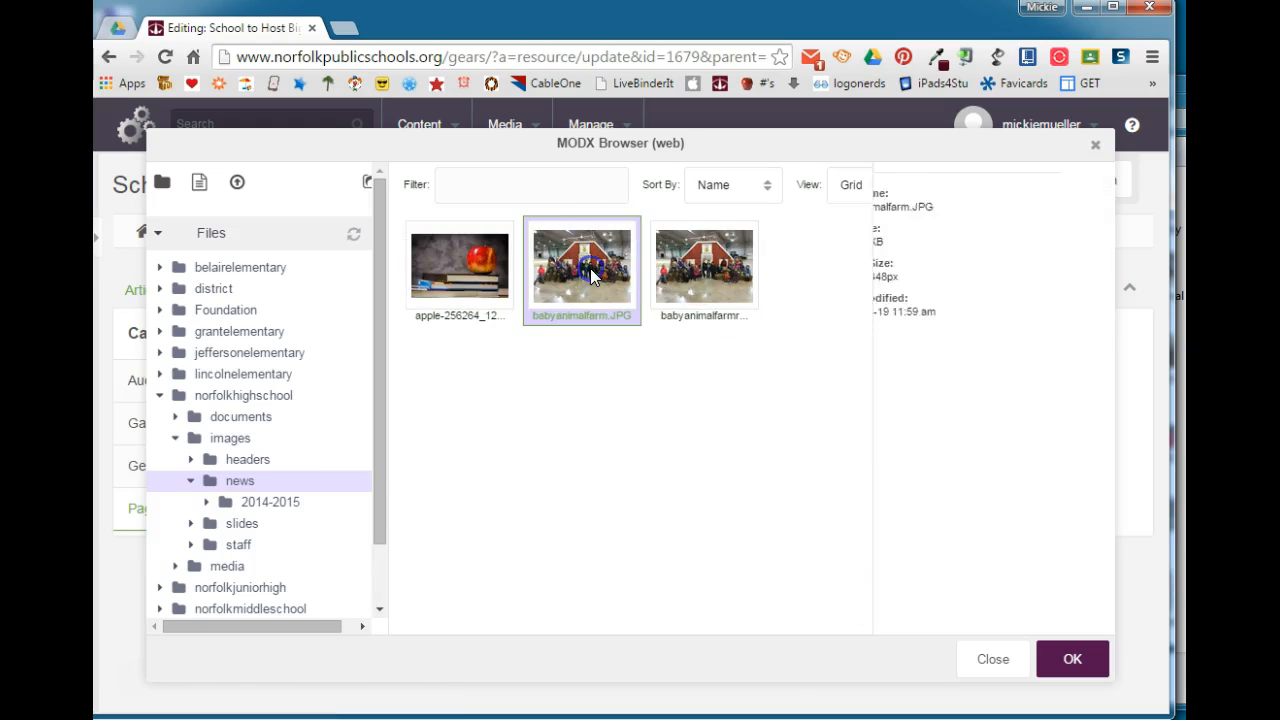
pyautogui.click(679, 287)
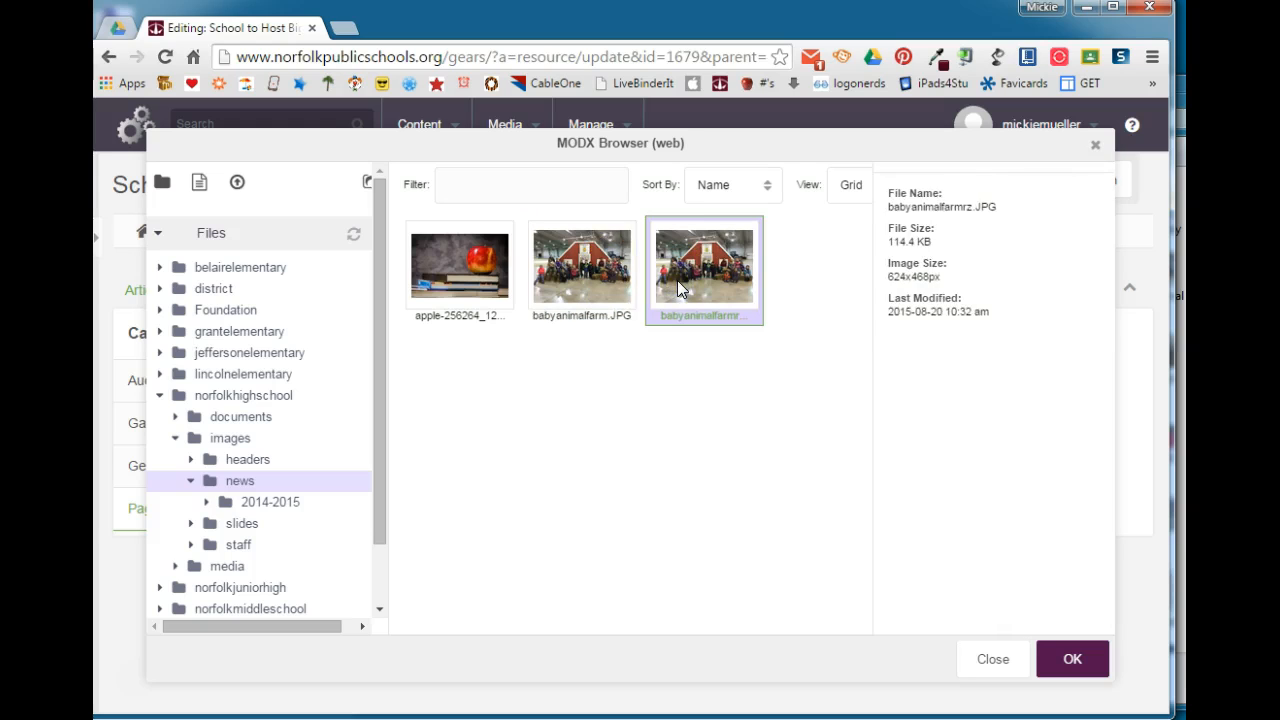
pyautogui.click(1076, 660)
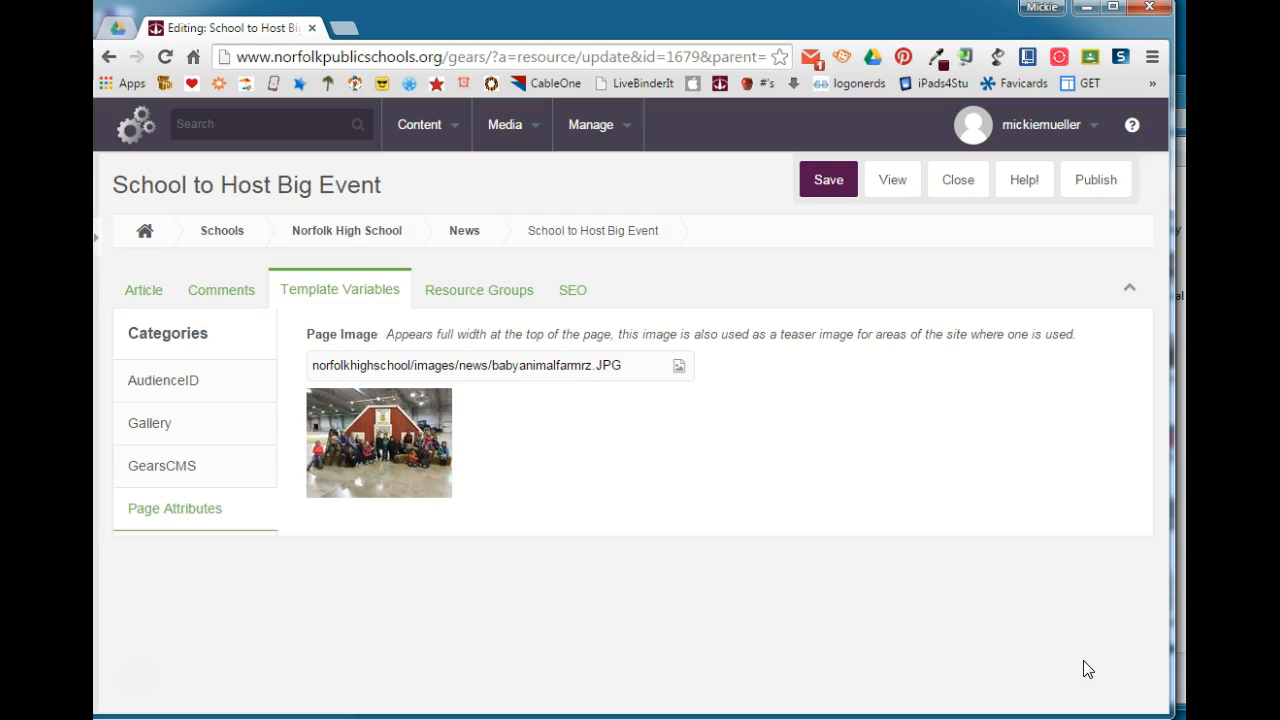
pyautogui.click(827, 188)
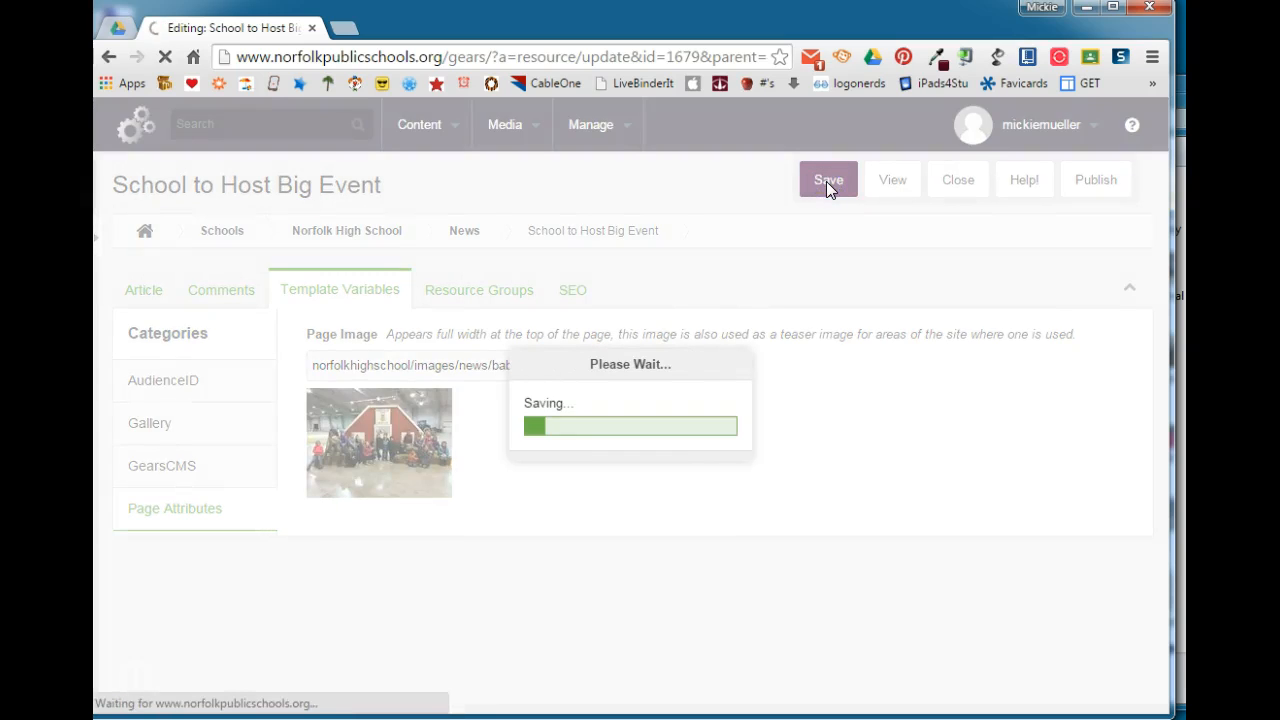
# Step: Return to the main Article section of the School to Host Big Event article
pyautogui.click(168, 295)
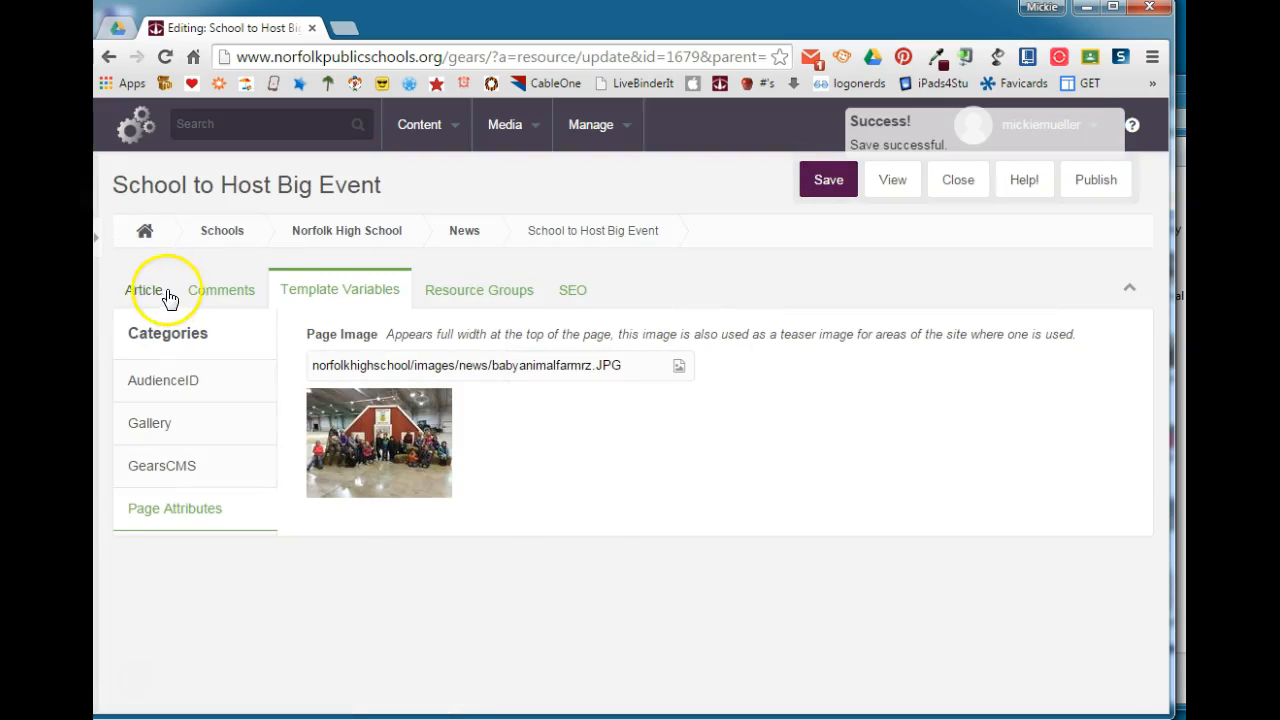